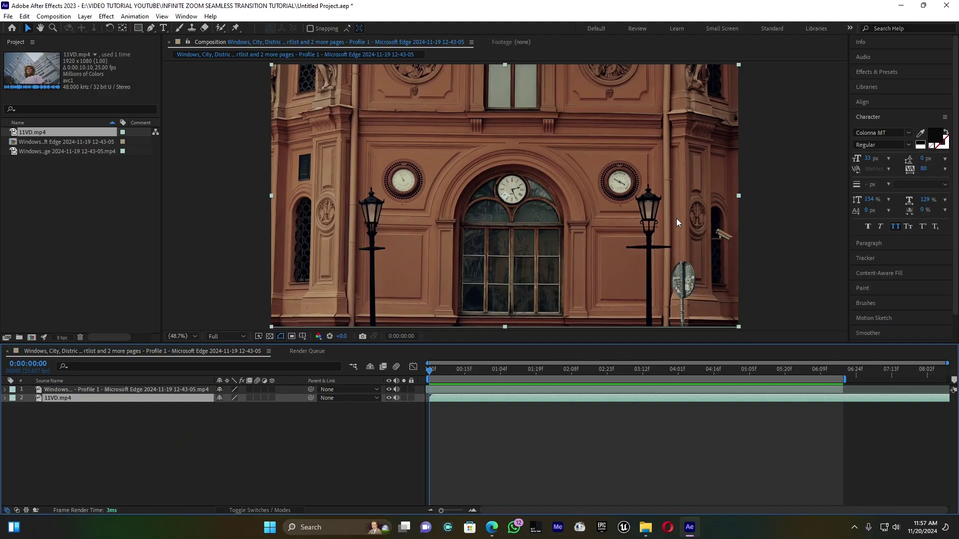
Scrub the building clip, check 11VD.mp4 underneath, then park the playhead at 0:00:03:12.
left_click_drag(430, 370, 547, 376)
left_click(477, 390)
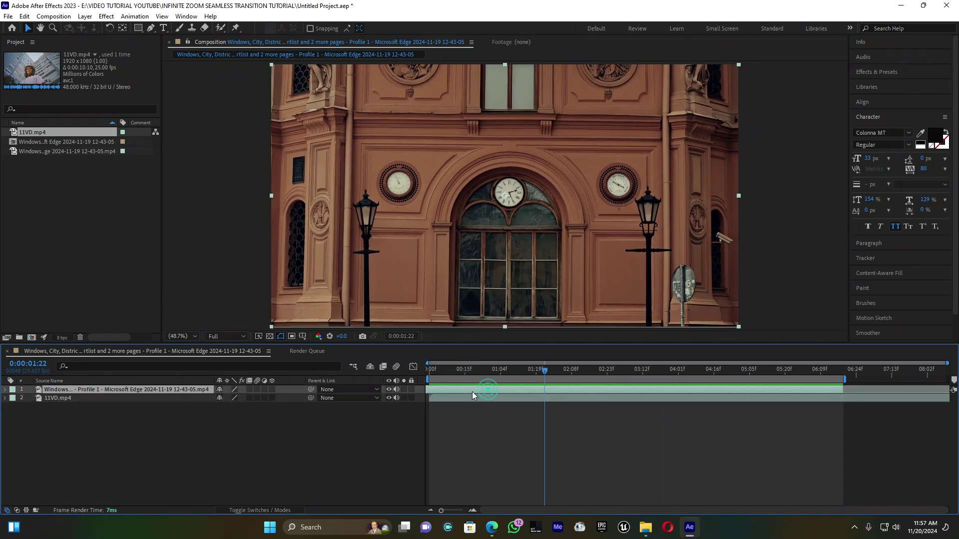
left_click(389, 389)
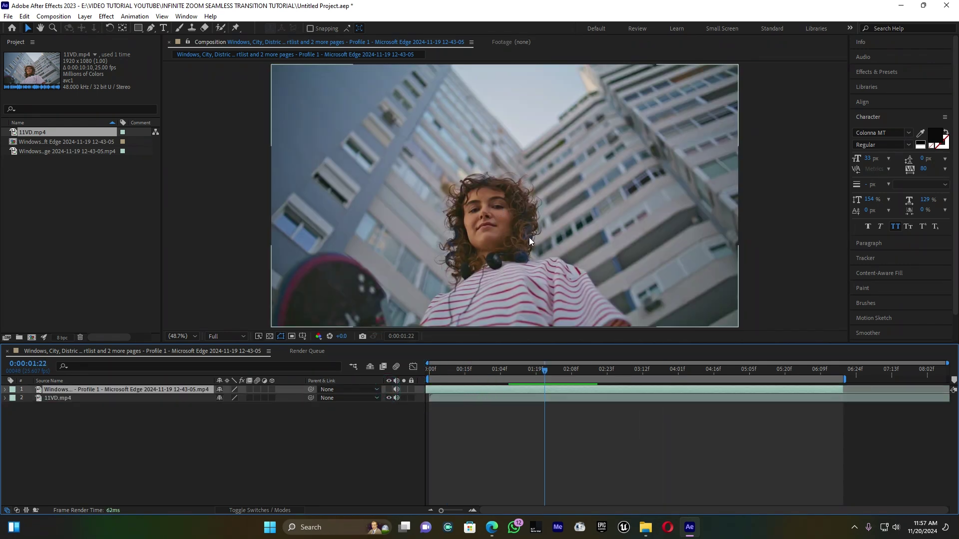
left_click(523, 399)
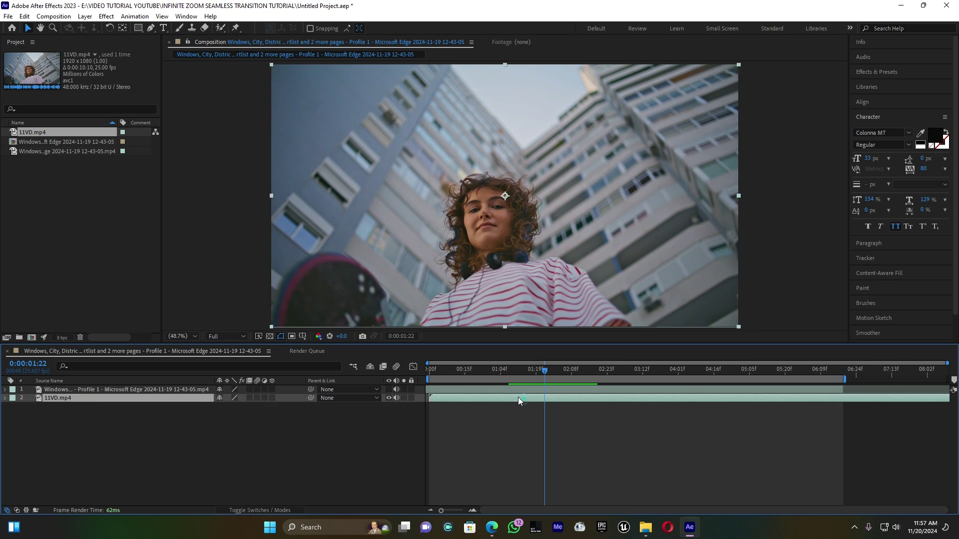
left_click(389, 389)
left_click_drag(544, 370, 643, 375)
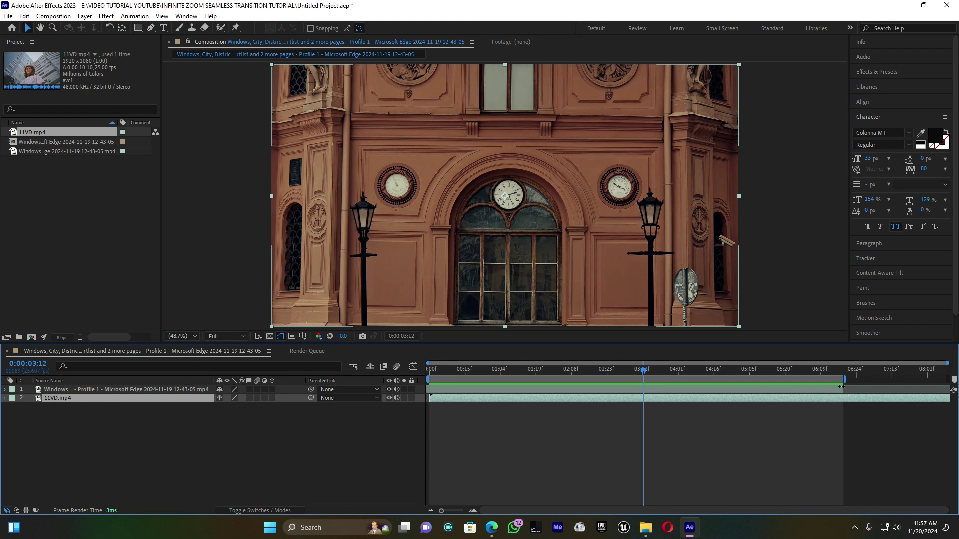
mouse_move(842, 389)
left_mouse_down()
mouse_move(643, 392)
mouse_move(844, 392)
left_mouse_up()
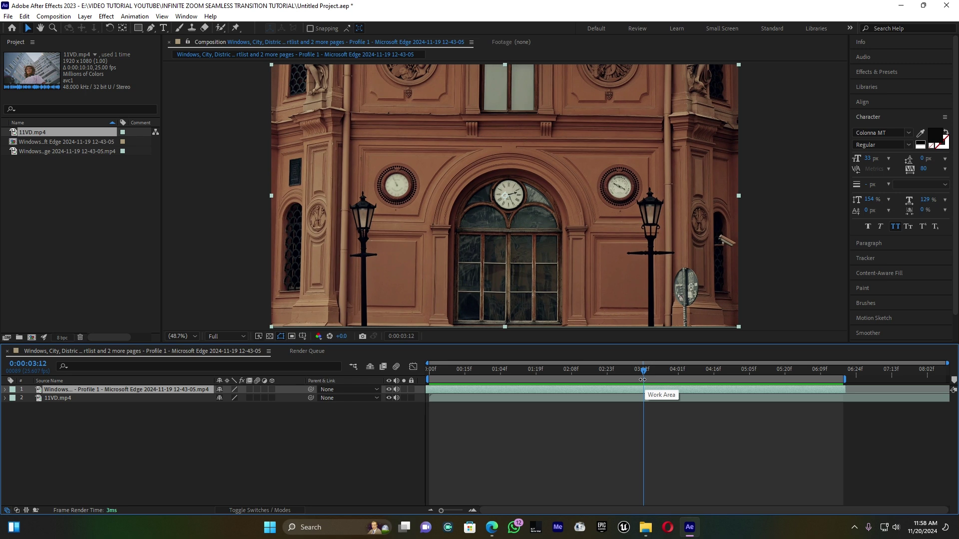
Split the building clip at 0:00:03:12 and delete the later piece.
key("ctrl+shift+d")
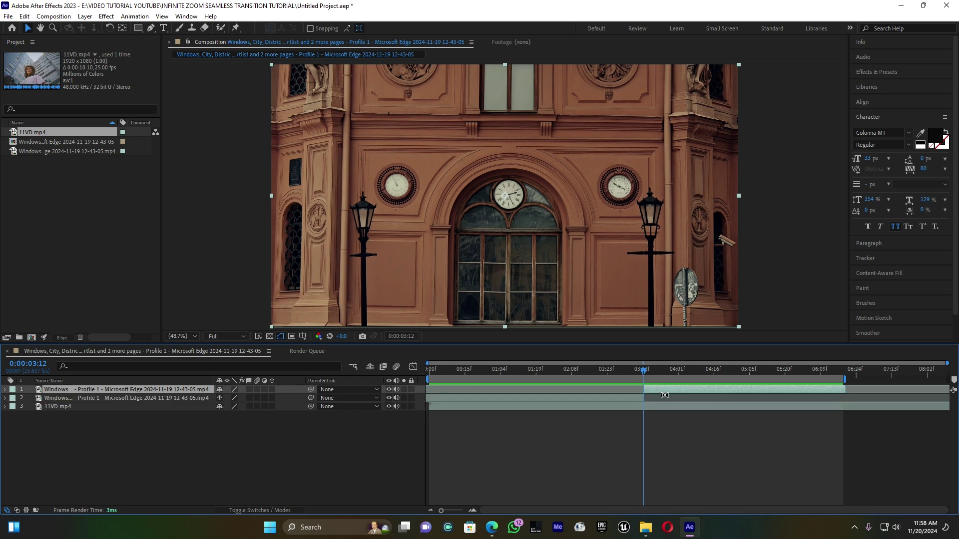
left_click(668, 392)
key("Delete")
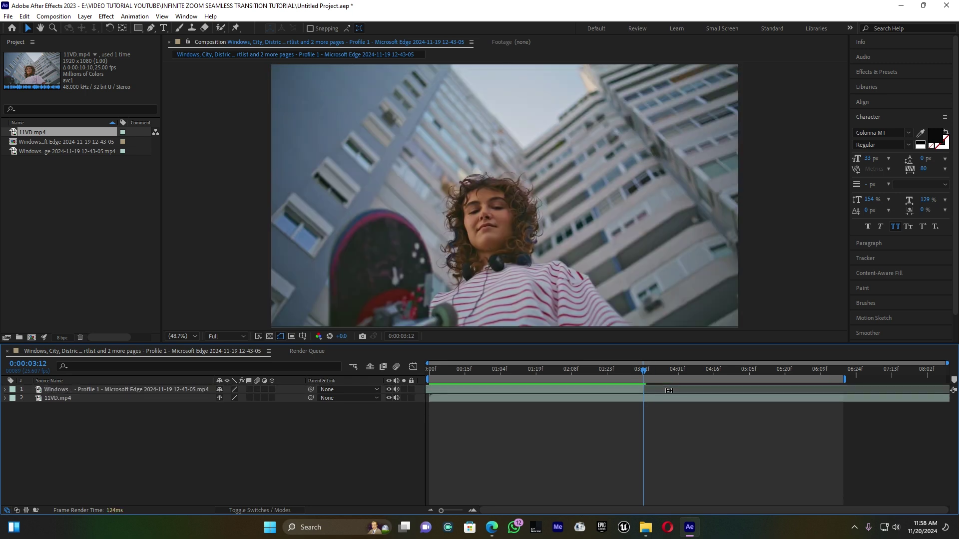
Trim 11VD.mp4 to start near the cut, then set the time to 0:00:02:20.
left_click_drag(643, 372, 607, 376)
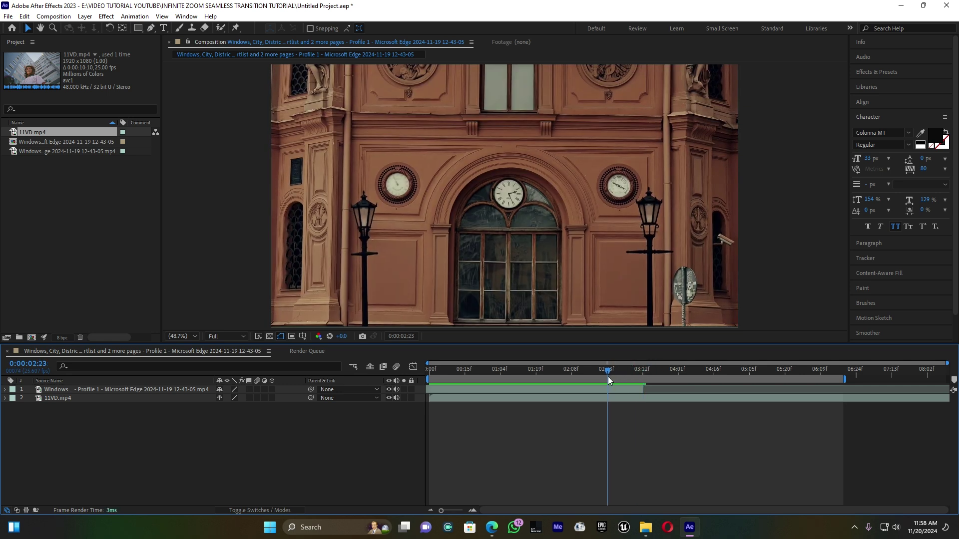
left_click(428, 399)
left_click_drag(428, 399, 645, 405)
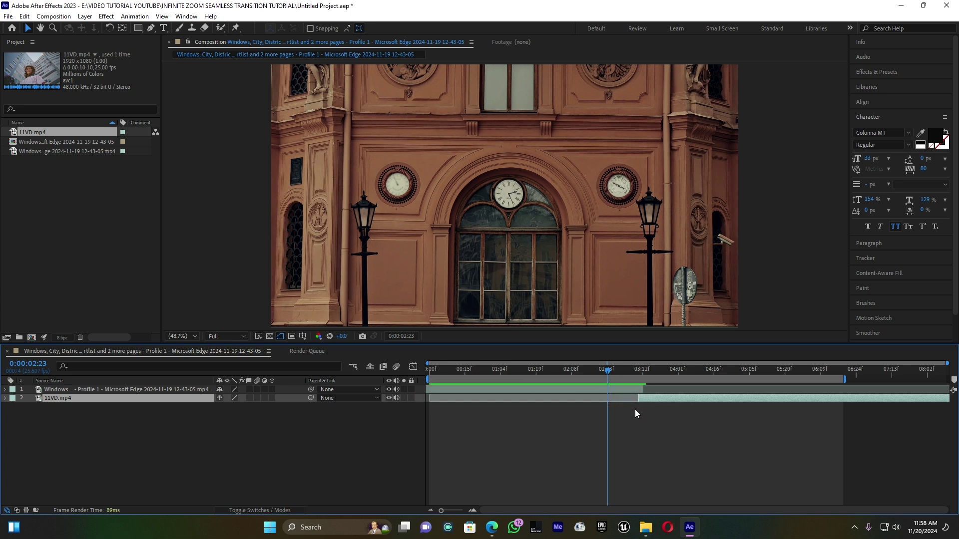
left_click_drag(609, 373, 550, 374)
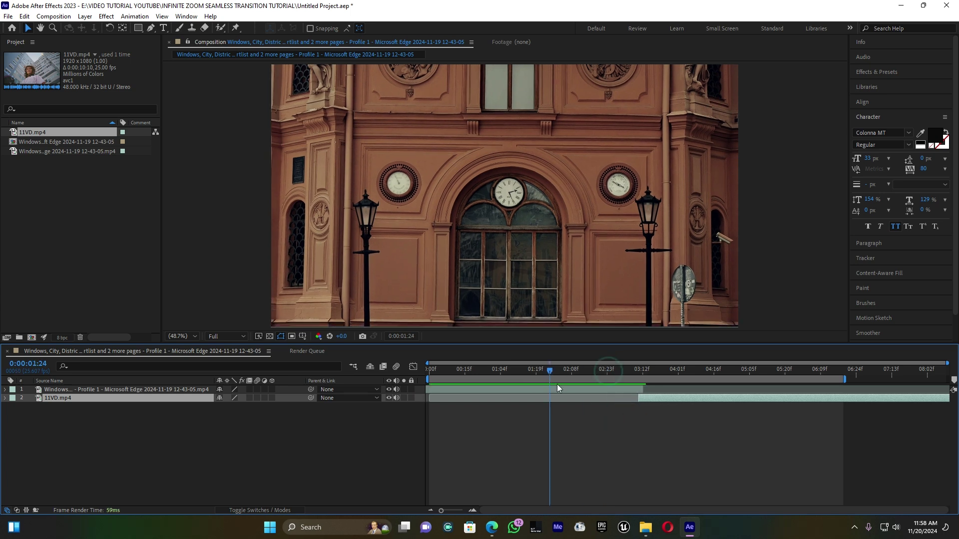
left_click_drag(608, 372, 600, 375)
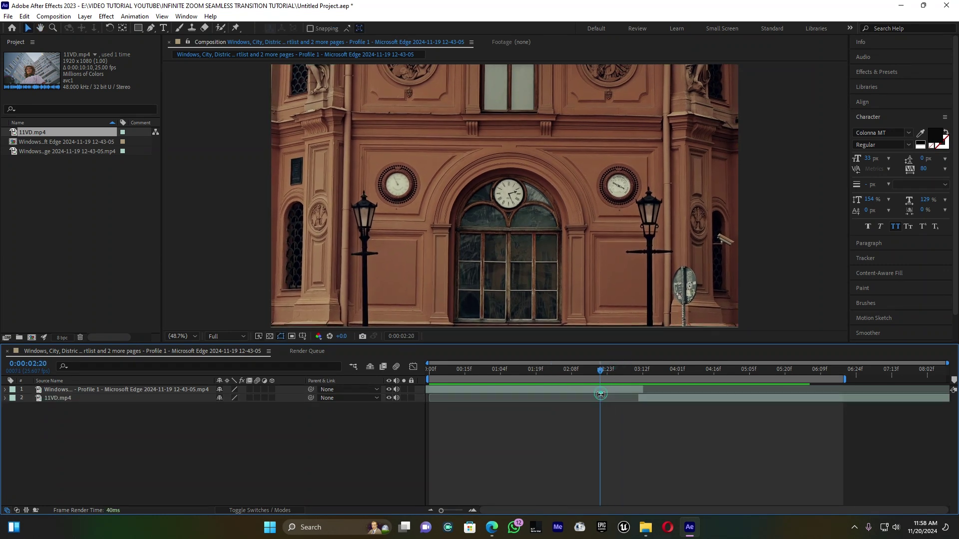
Split the building clip at 0:00:02:20 and apply Time > Freeze Frame to the later piece.
left_click(603, 392)
key("ctrl+shift+d")
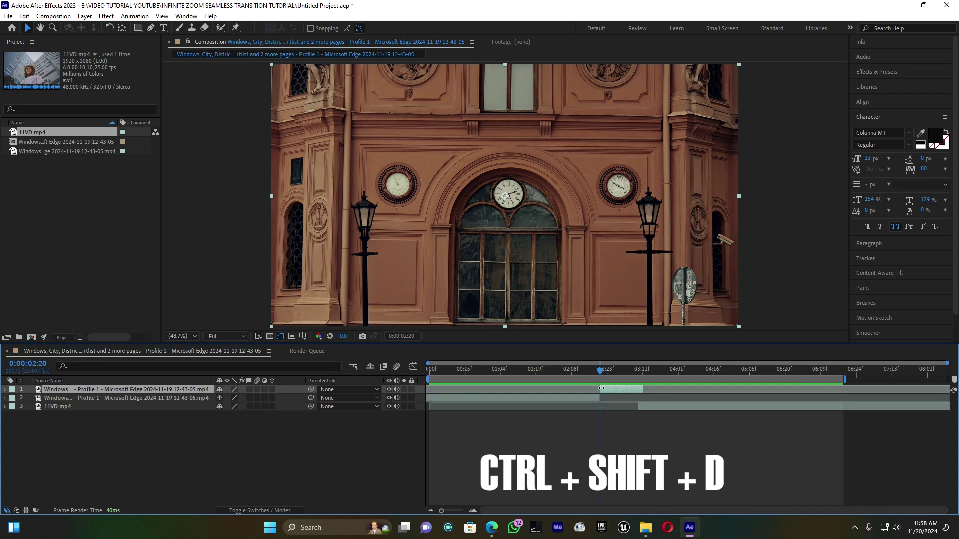
left_click(604, 373)
right_click(603, 389)
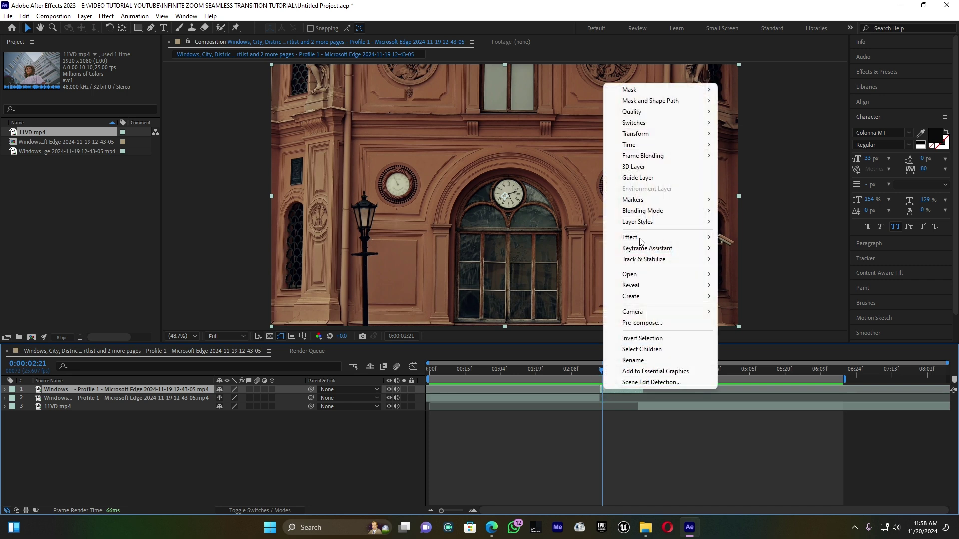
mouse_move(652, 145)
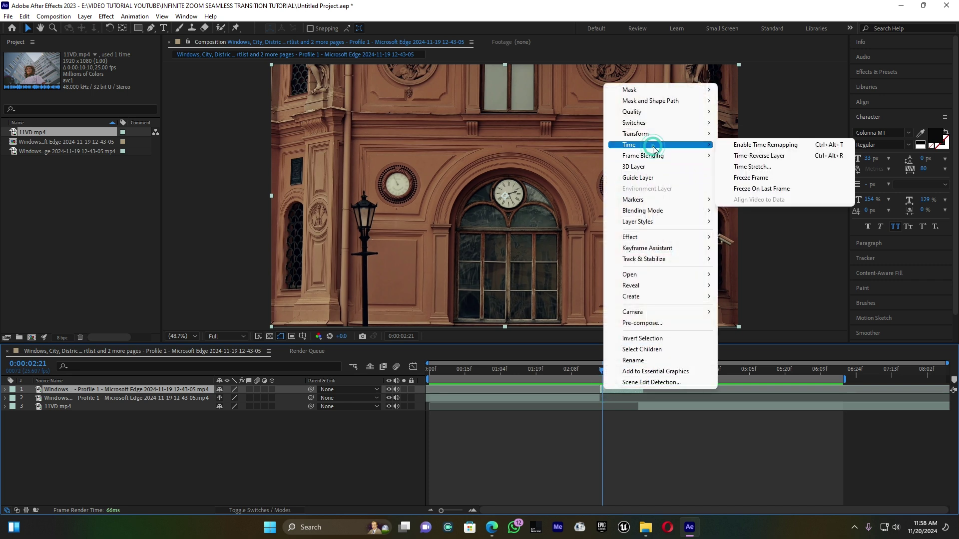
left_click(749, 179)
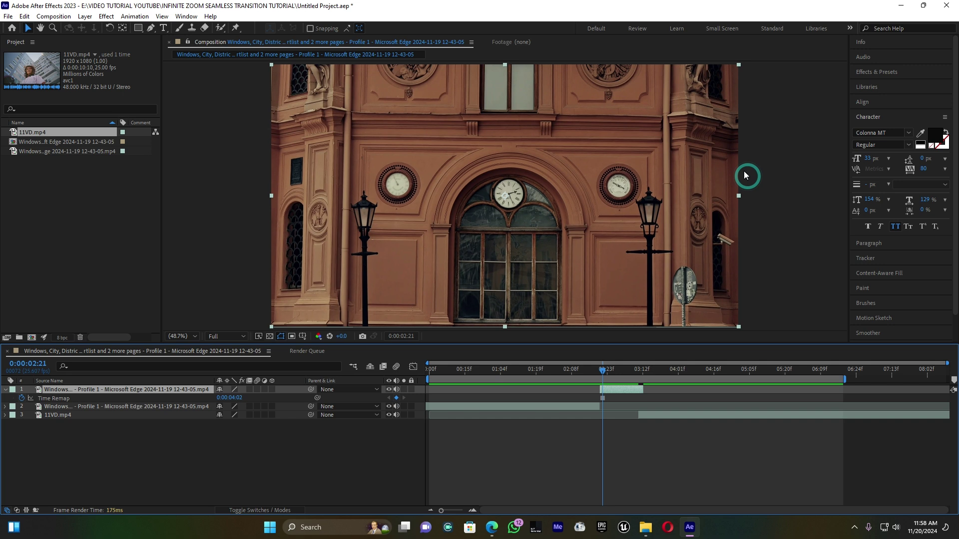
Extend the frozen still's out-point to about 0:00:04:16 and preview the edit.
left_click(594, 371)
key("o")
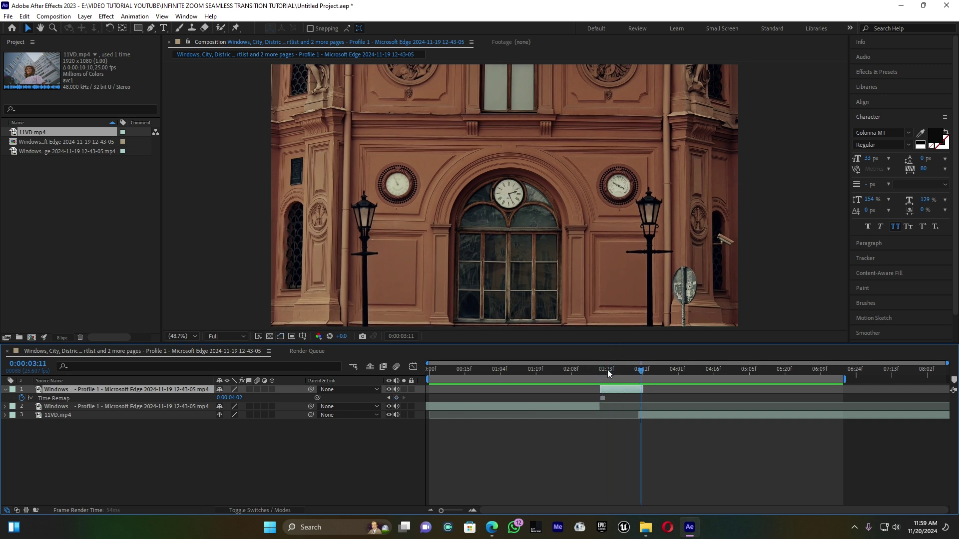
left_click(606, 371)
left_click_drag(643, 389, 706, 389)
key("space")
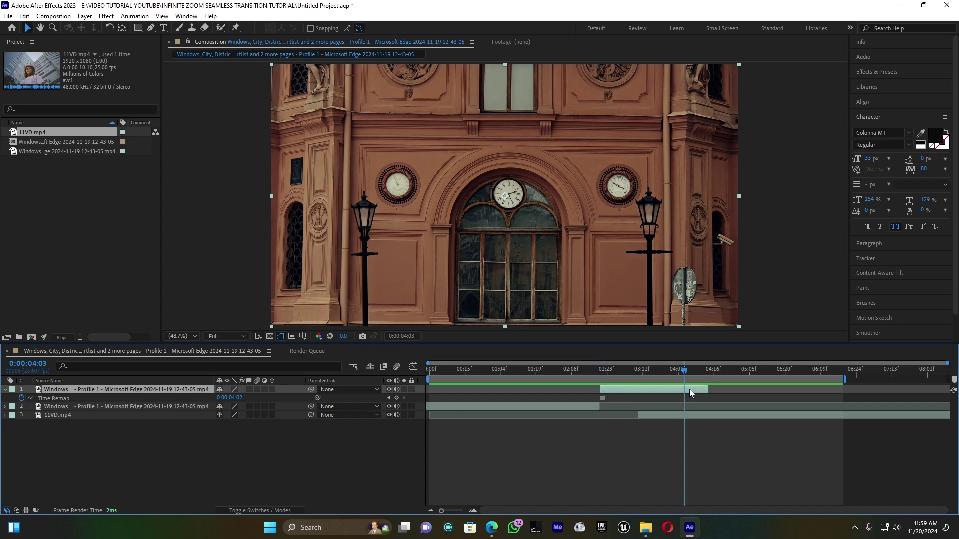
left_click_drag(626, 374, 600, 377)
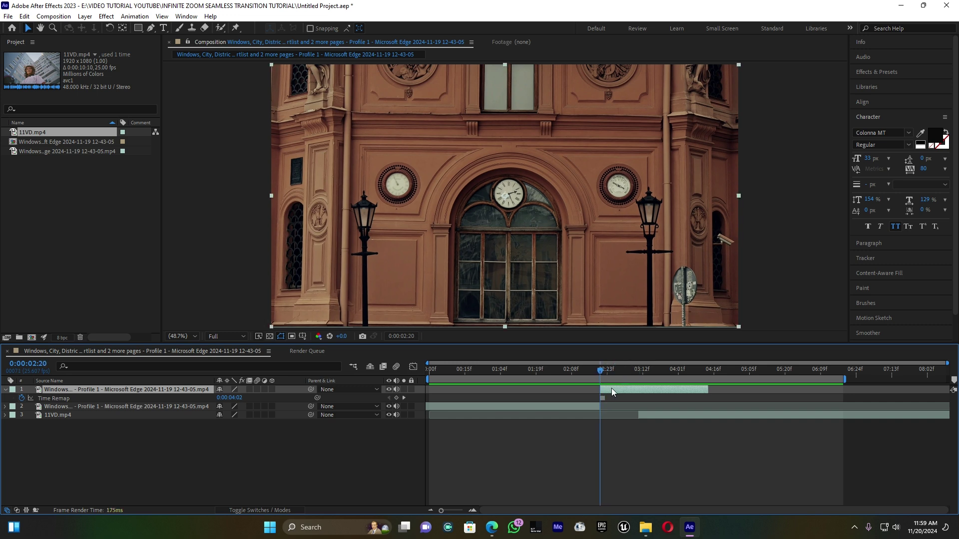
With the Pen tool at 100% zoom, trace a curved mask over the clock window's arch.
left_click(151, 28)
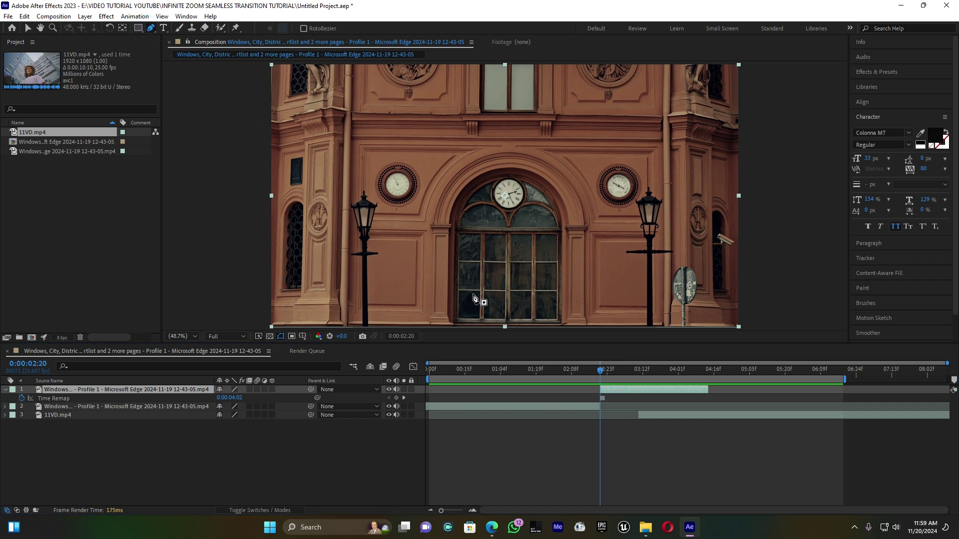
key("period")
key("period")
key("period")
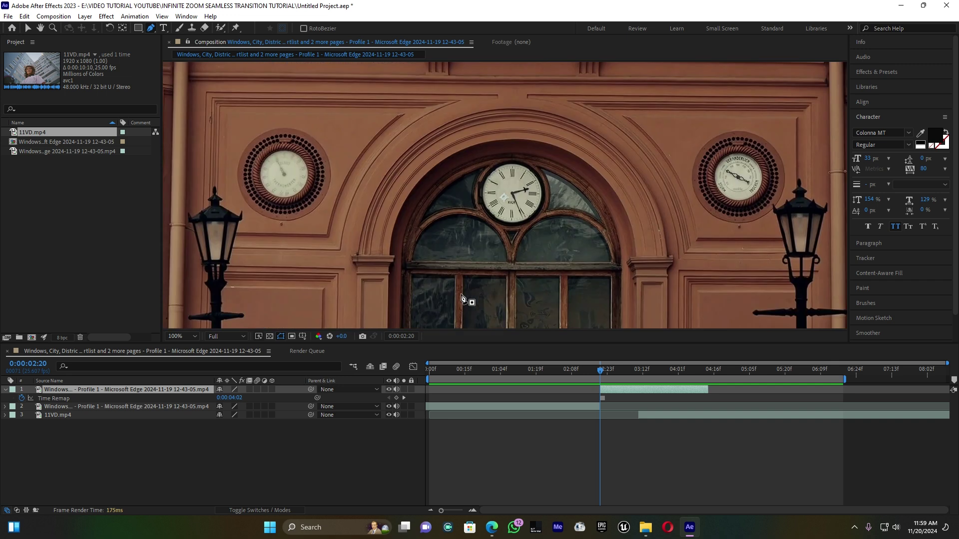
key("comma")
key("comma")
key("period")
key("period")
left_click(401, 278)
left_click_drag(484, 156, 579, 131)
left_click(613, 216)
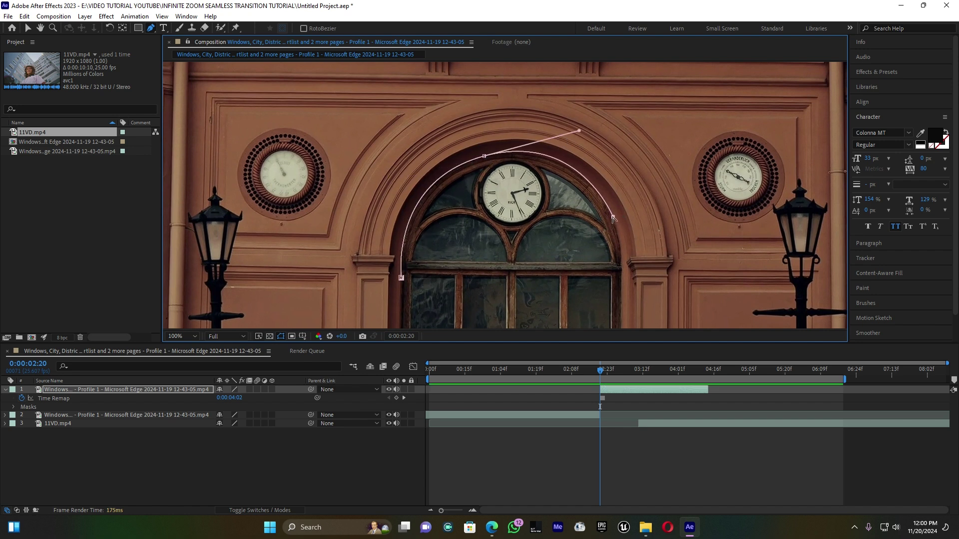
left_click_drag(620, 276, 609, 319)
Run the arch mask straight down to the frame bottom and close the path.
key("shift+slash")
left_click(561, 317)
key("ctrl+z")
left_click_drag(562, 251, 565, 248)
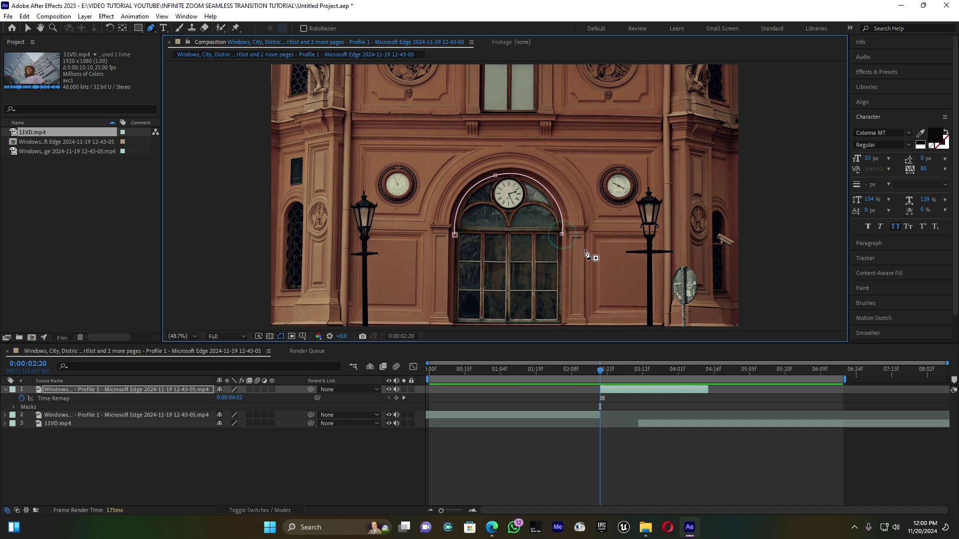
left_click(561, 324)
left_click(561, 234)
left_click(561, 324)
left_click(556, 259)
left_click(455, 324)
left_click(454, 235)
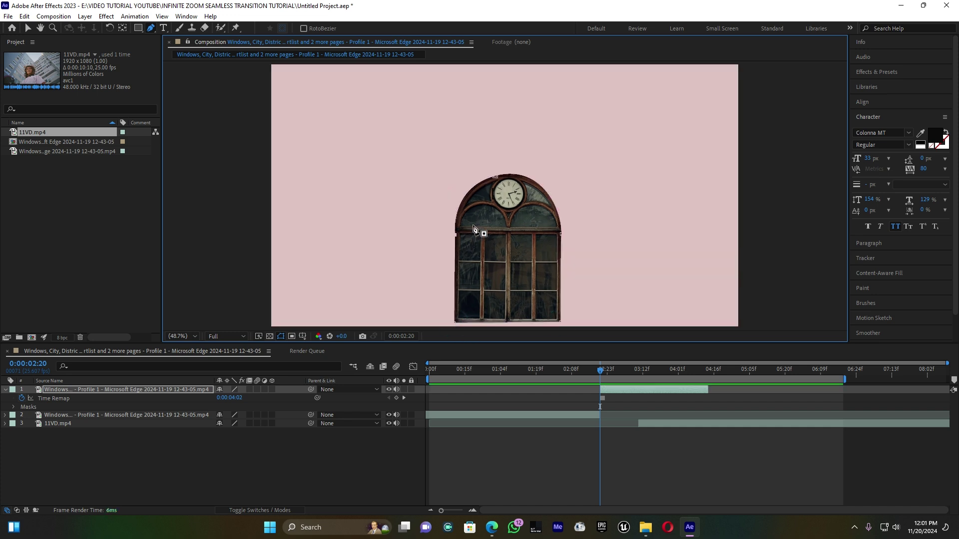
Set Mask 1's mode to Subtract and preview the woman clip through the arch hole.
left_click(6, 390)
left_click(6, 390)
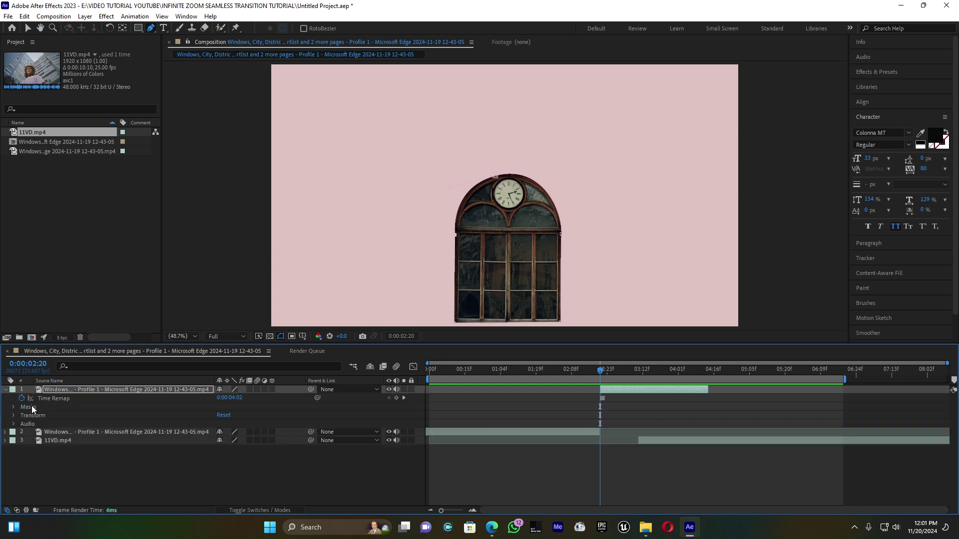
left_click(13, 407)
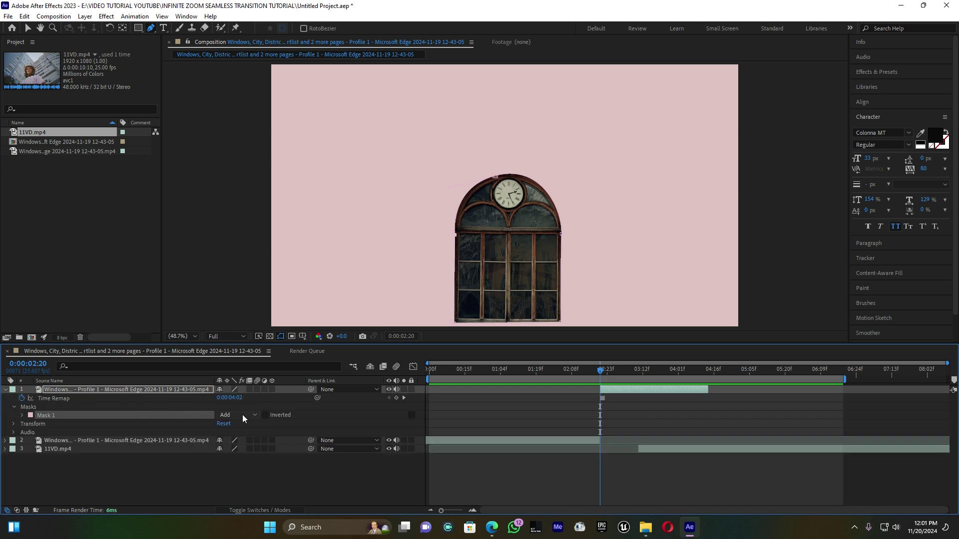
left_click(254, 416)
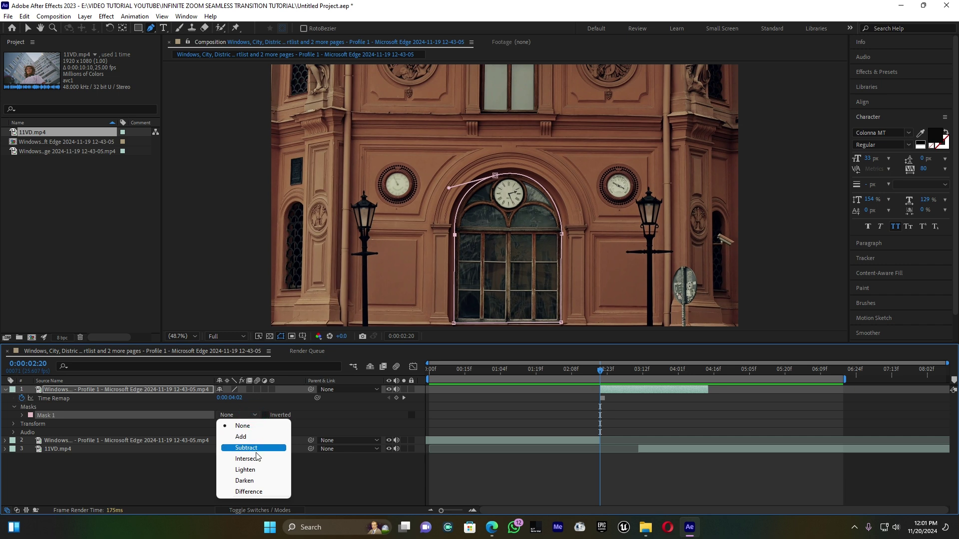
left_click(256, 449)
key("space")
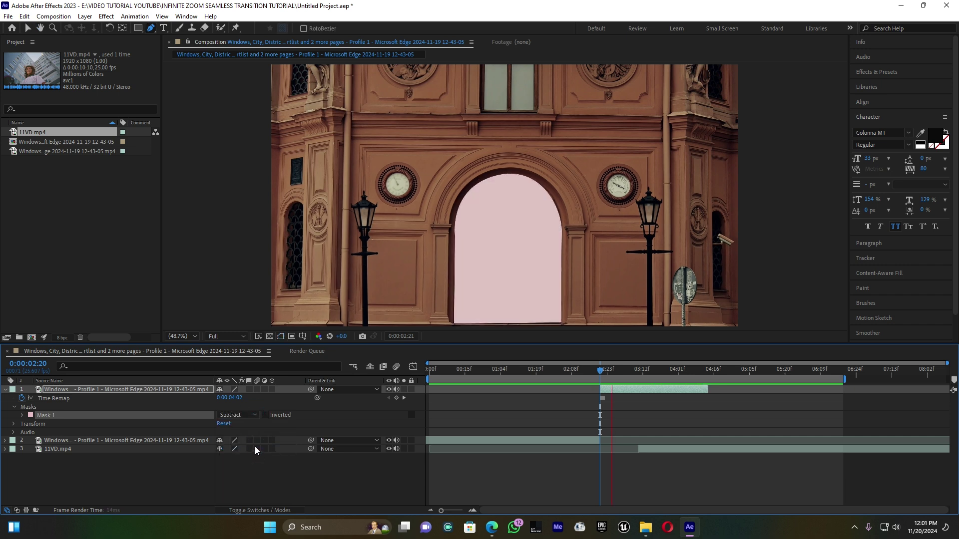
key("space")
Give Mask 1 a 12 pixel feather at 0:00:02:21.
left_click_drag(623, 370, 601, 372)
left_click(609, 387)
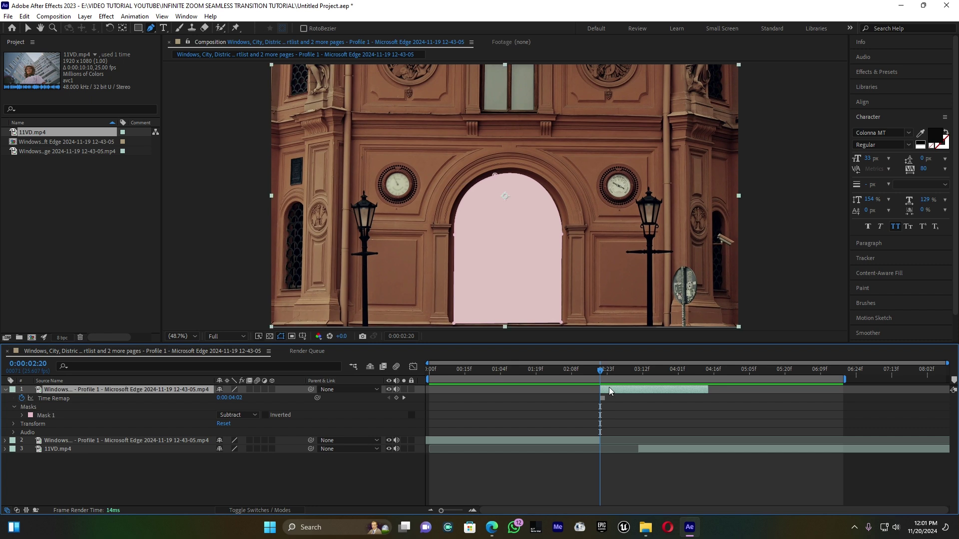
left_click(23, 416)
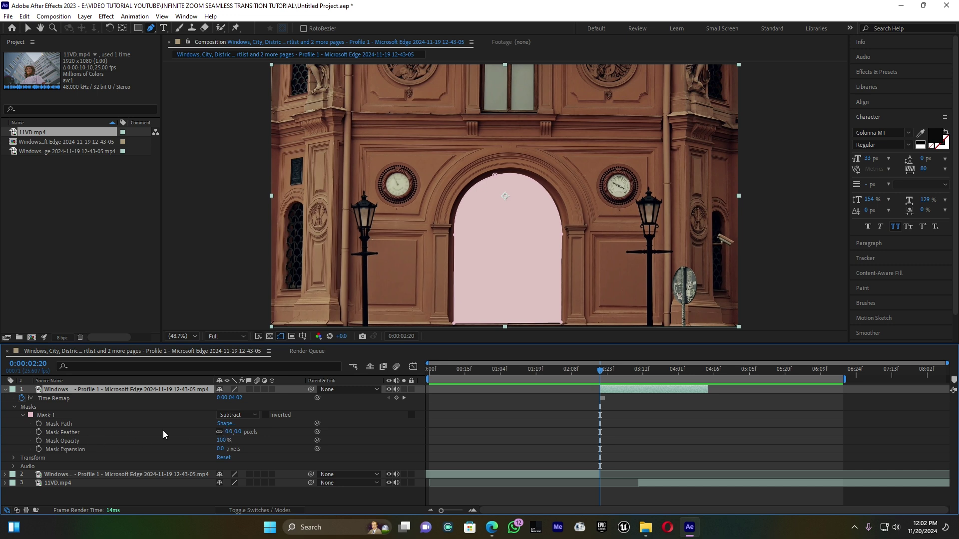
left_click_drag(229, 433, 235, 432)
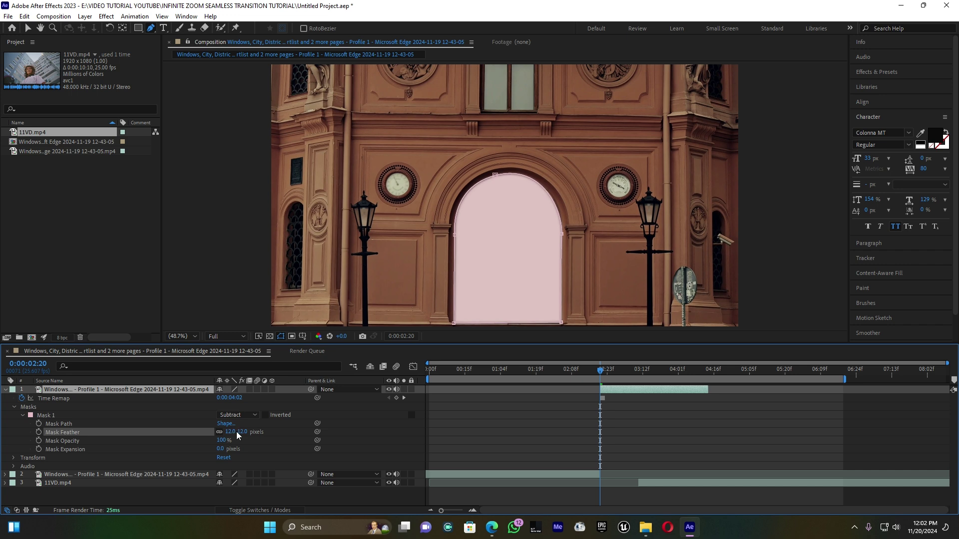
left_click(6, 390)
left_click(78, 390)
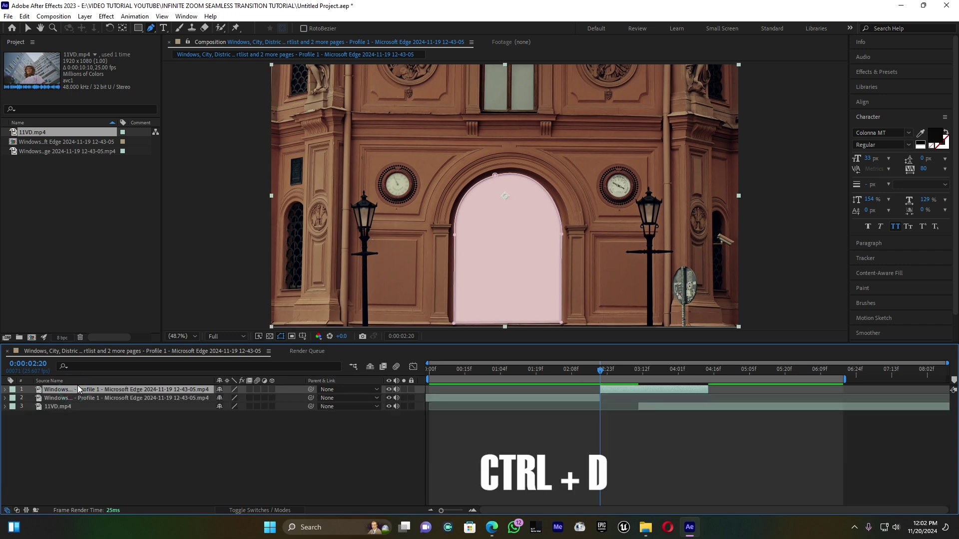
Duplicate the masked building layer and set the top copy's Mask 1 to Add.
key("ctrl+d")
left_click(80, 390)
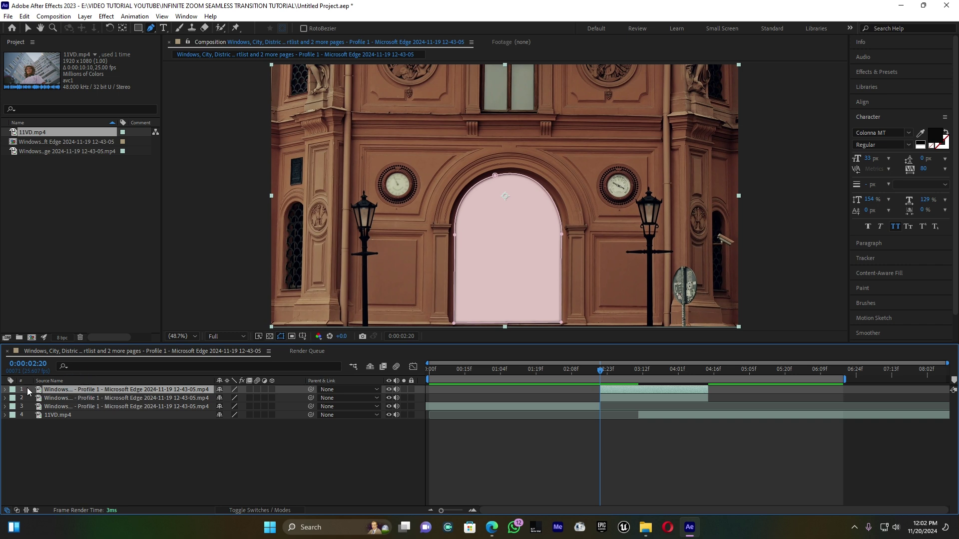
left_click(6, 390)
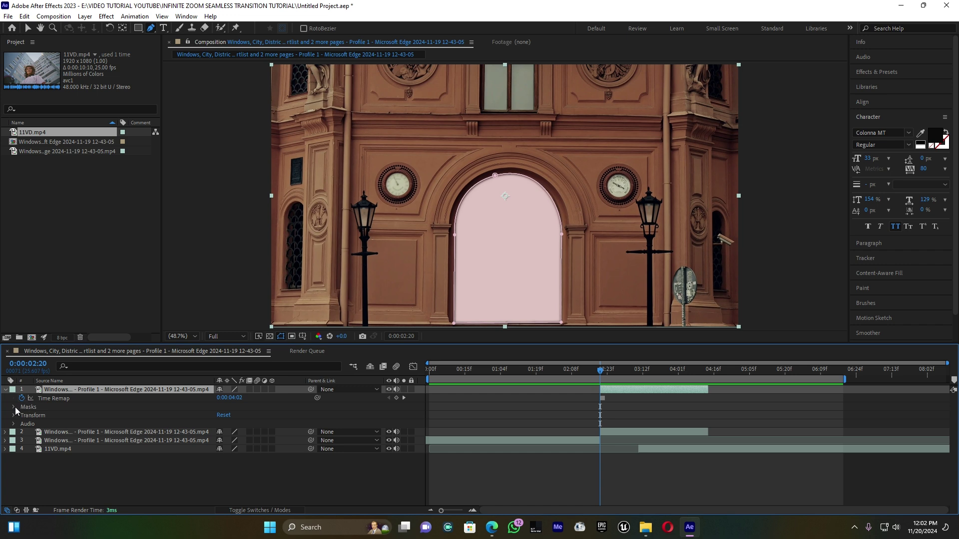
left_click(14, 408)
left_click(248, 415)
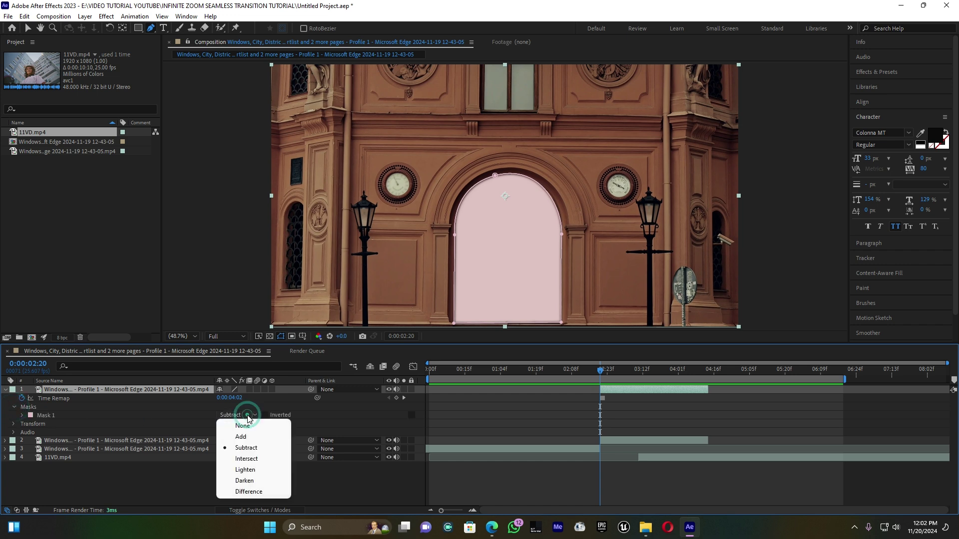
left_click(244, 436)
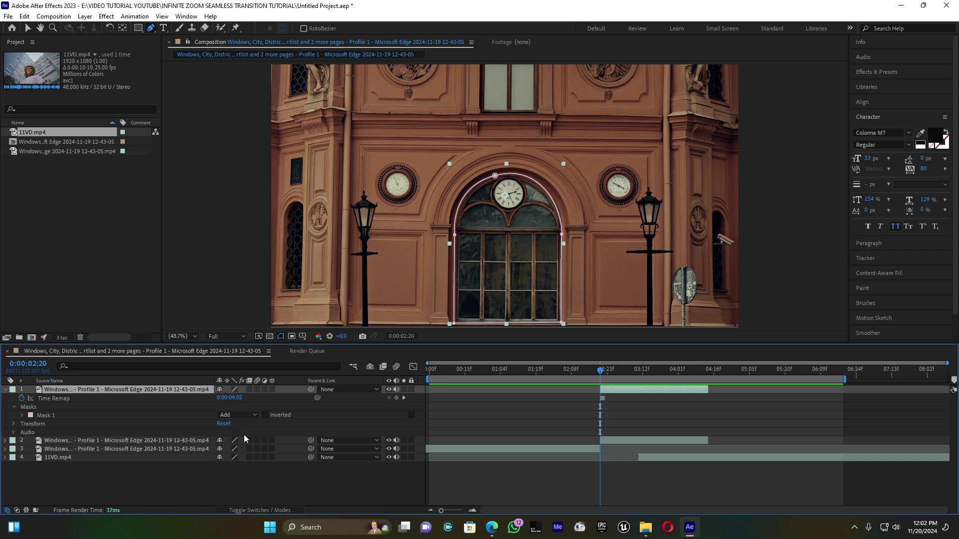
left_click(6, 390)
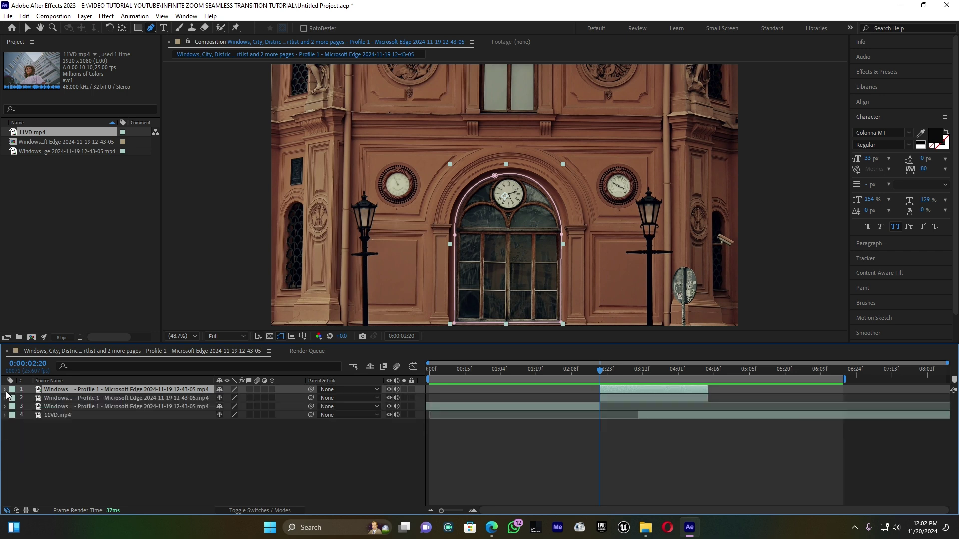
Duplicate the layer 2 arch copy four times and enable the 3D switch on layers 1–6.
left_click(113, 397)
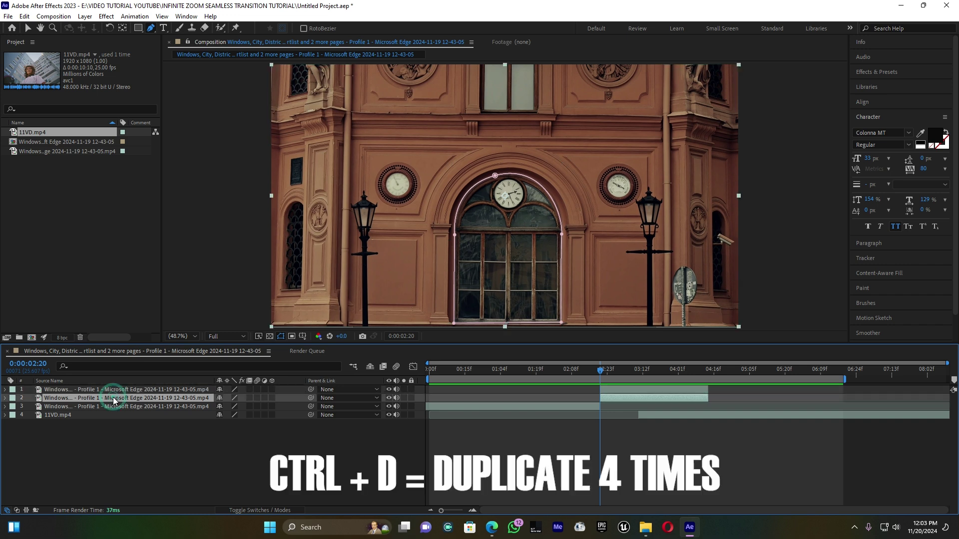
key("ctrl+d")
key("ctrl+d")
key("ctrl+d")
key("ctrl+d")
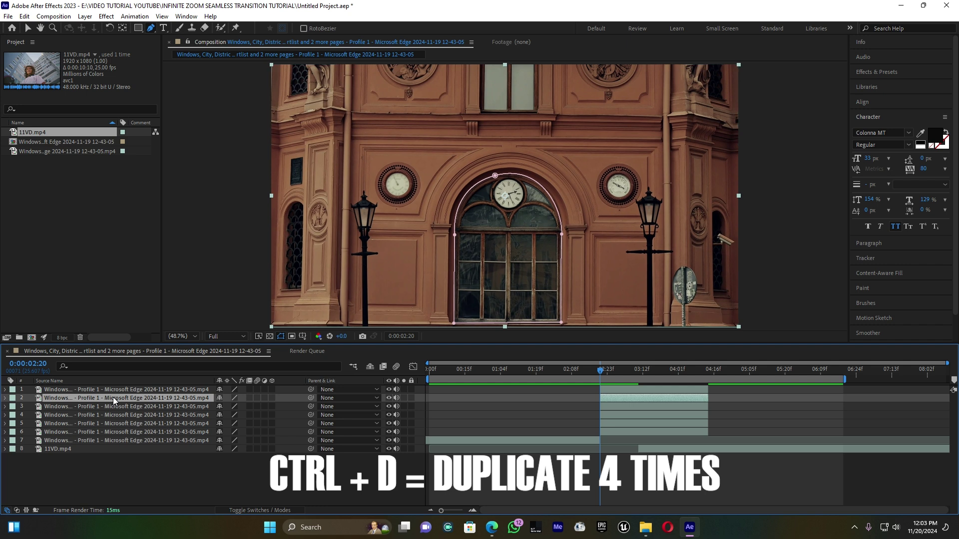
left_click(641, 405)
left_click(633, 414)
left_click(625, 423)
left_click(621, 431)
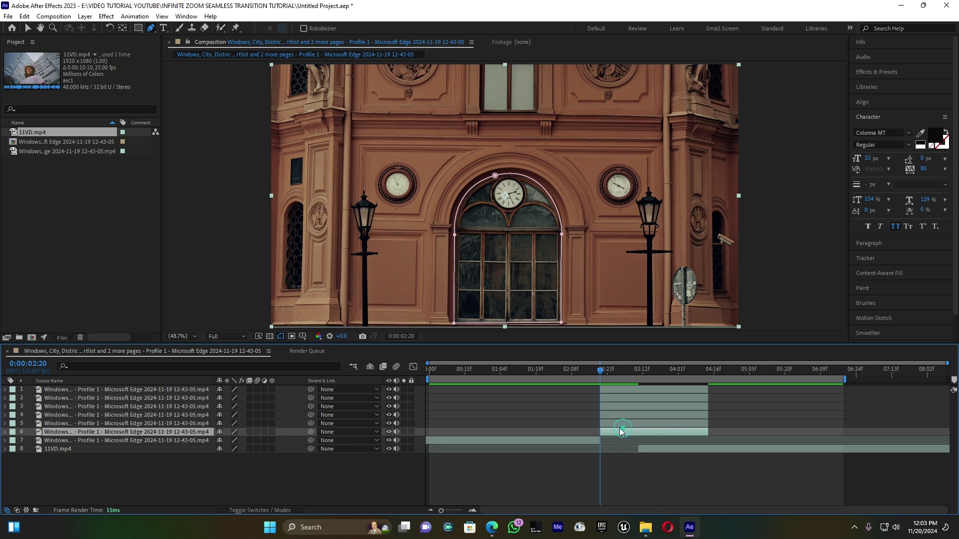
left_click_drag(272, 389, 274, 430)
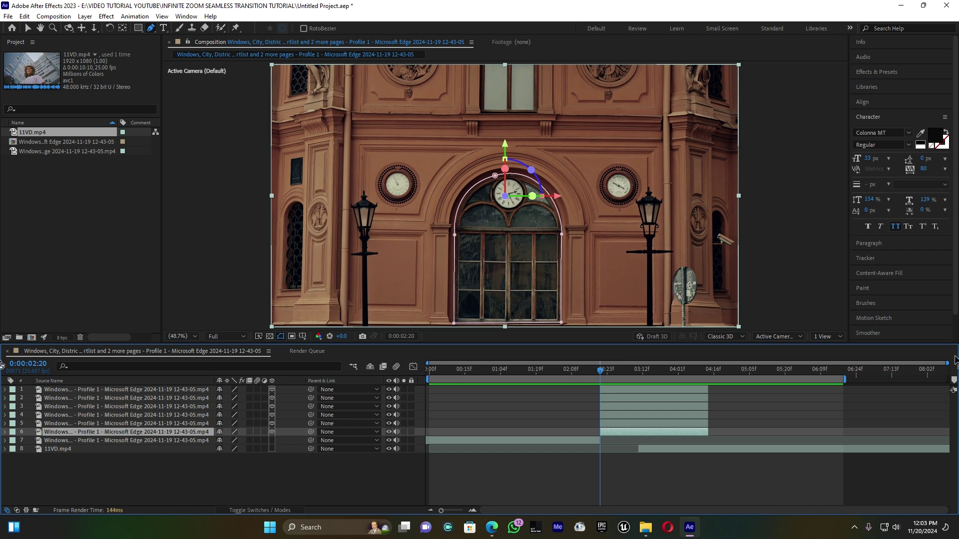
Show 2 Views (Active Camera and Left) and turn off layer 1's visibility.
left_click(828, 338)
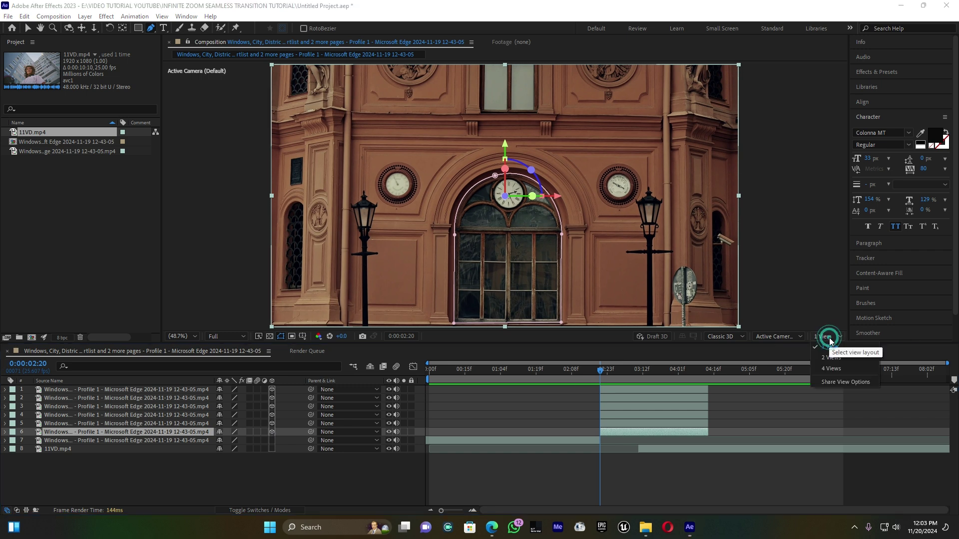
left_click(832, 356)
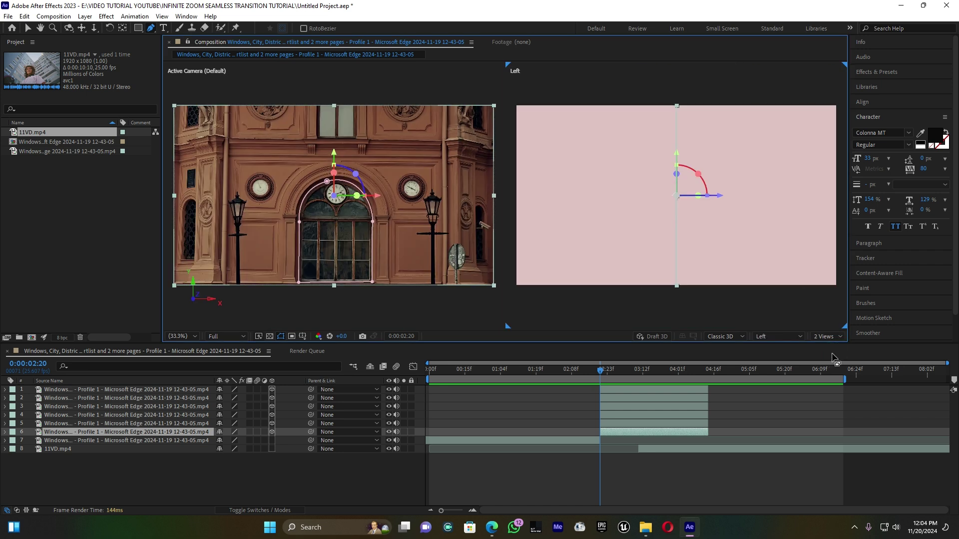
left_click(612, 395)
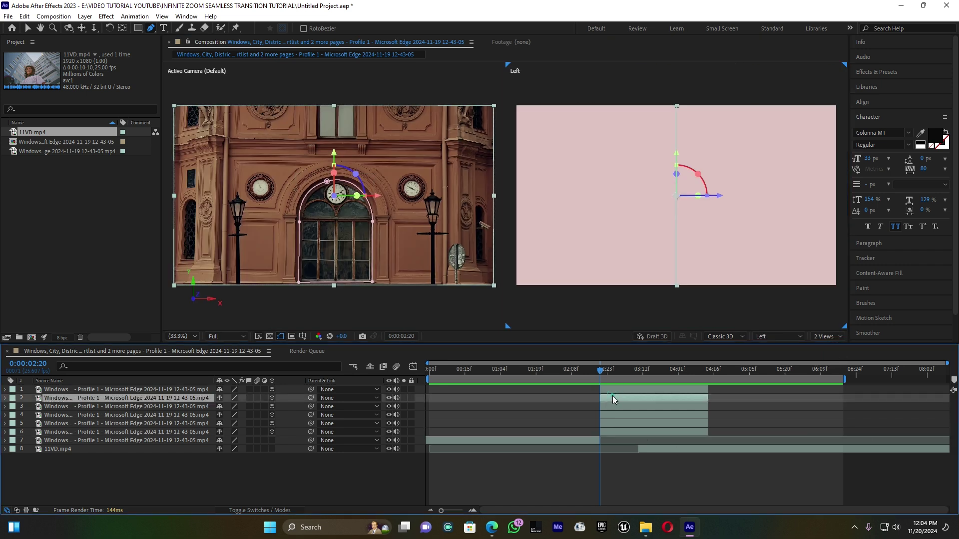
left_click(619, 391)
left_click(614, 407)
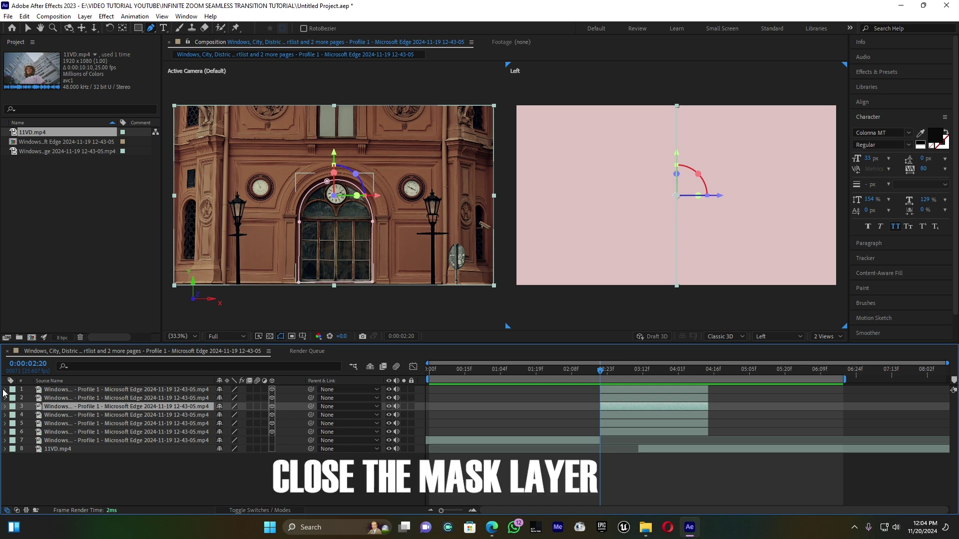
left_click(388, 389)
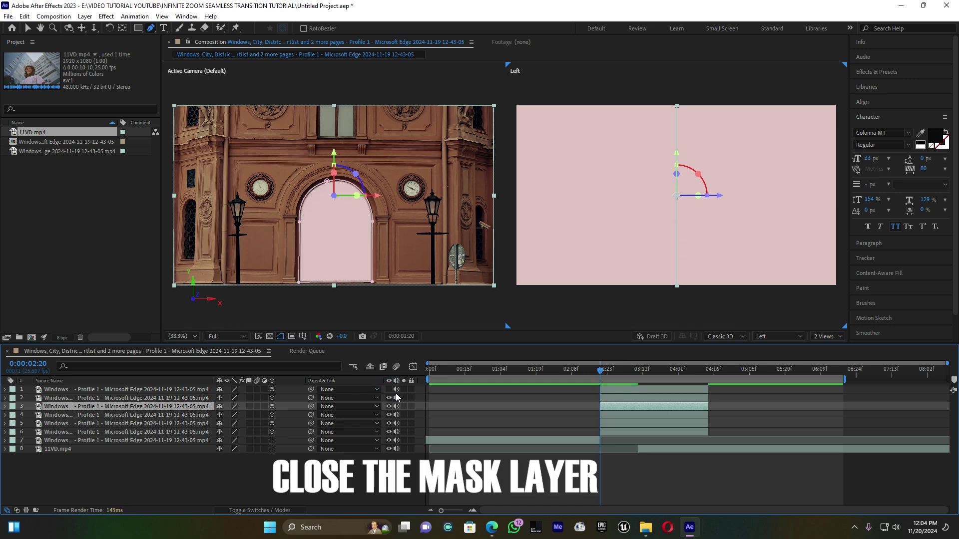
left_click(27, 28)
Push layer 3 back along Z to about 353 and lower it to Y 630.
left_click_drag(714, 199, 671, 197)
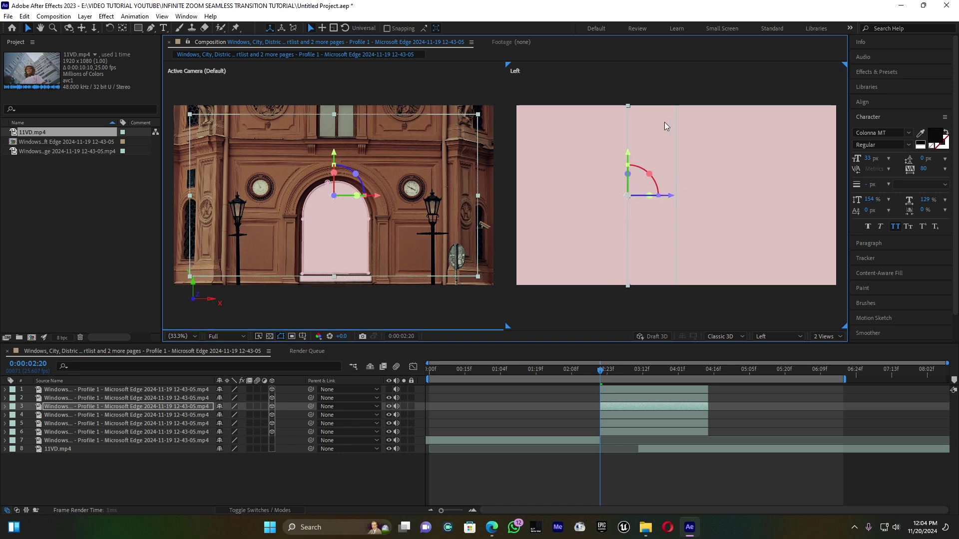
mouse_move(629, 152)
left_mouse_down()
mouse_move(627, 173)
mouse_move(625, 163)
left_mouse_up()
left_click_drag(626, 161, 625, 157)
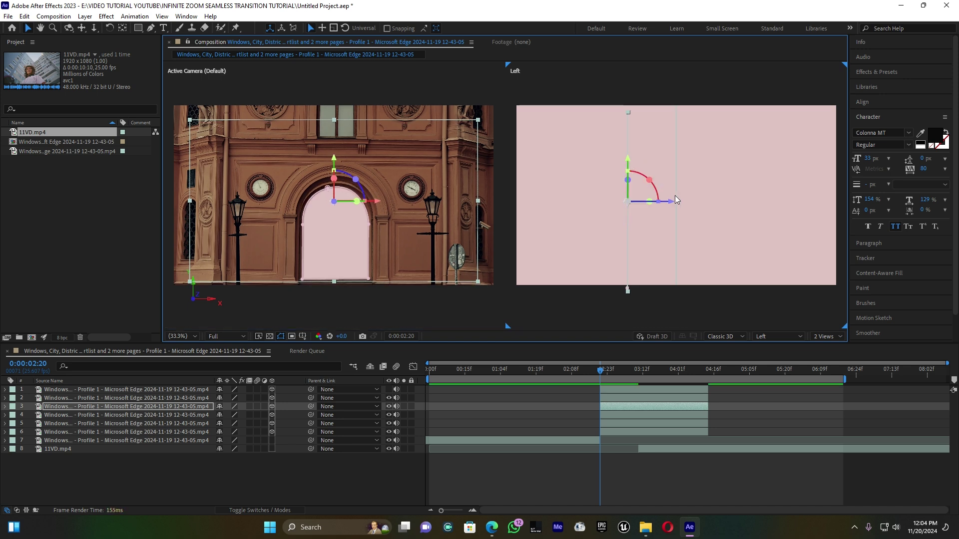
left_click_drag(666, 202, 648, 205)
left_click(606, 111)
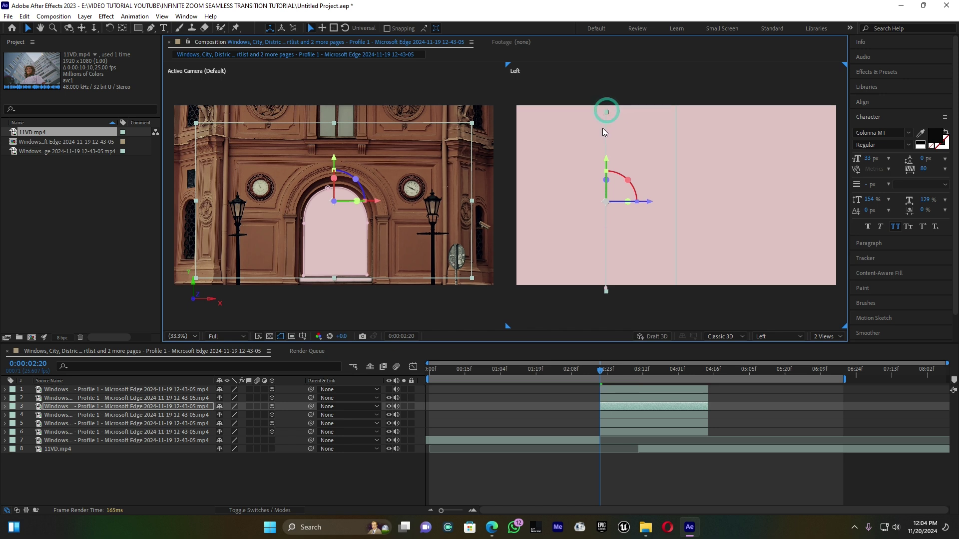
left_click_drag(604, 163, 603, 167)
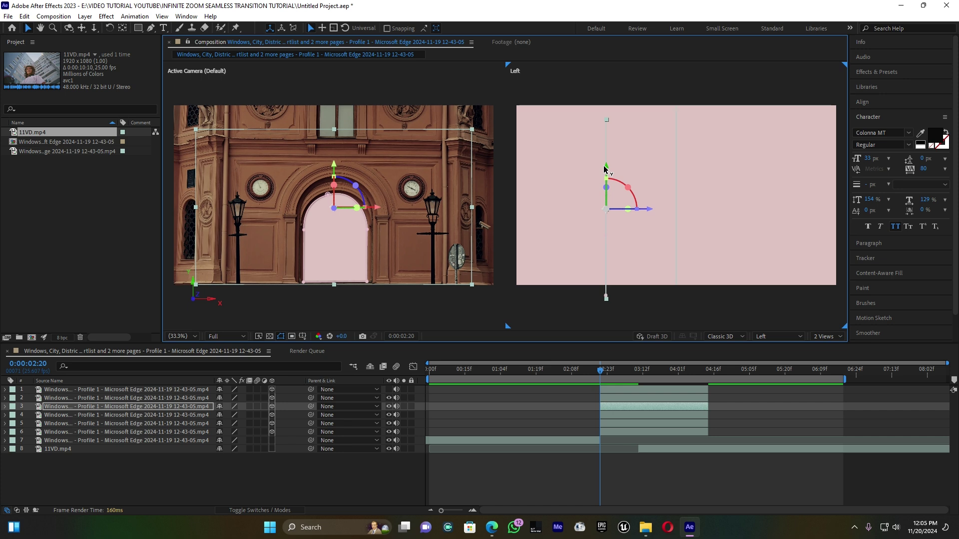
Stagger layers 4–6 deeper along Z (layer 4 at 416) and lower layers 5 and 6.
key("ctrl+Down")
left_click_drag(629, 196, 541, 198)
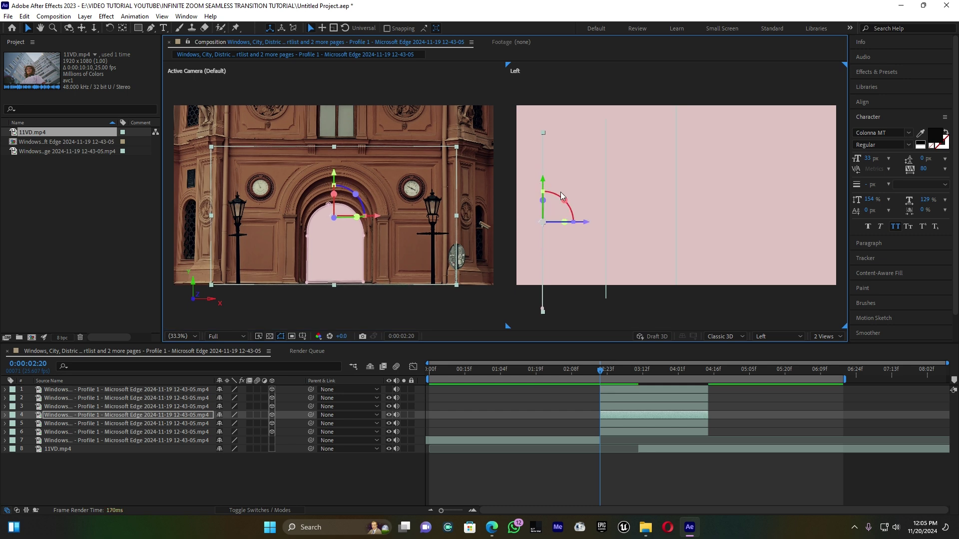
left_click(610, 425)
scroll(582, 307, "down", 2)
left_click_drag(709, 196, 601, 204)
left_click_drag(569, 171, 567, 192)
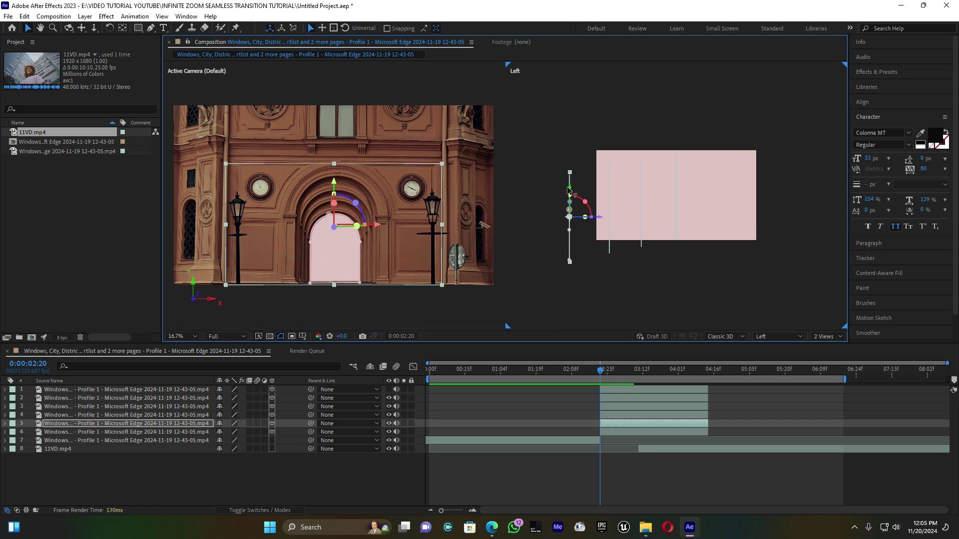
left_click(672, 194)
left_click_drag(705, 195, 559, 200)
left_click_drag(539, 167, 541, 197)
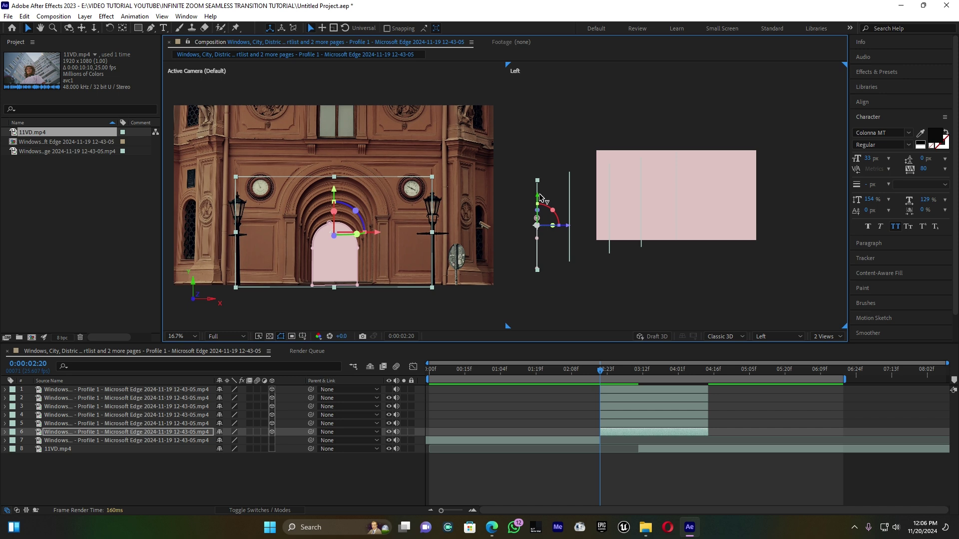
key("c")
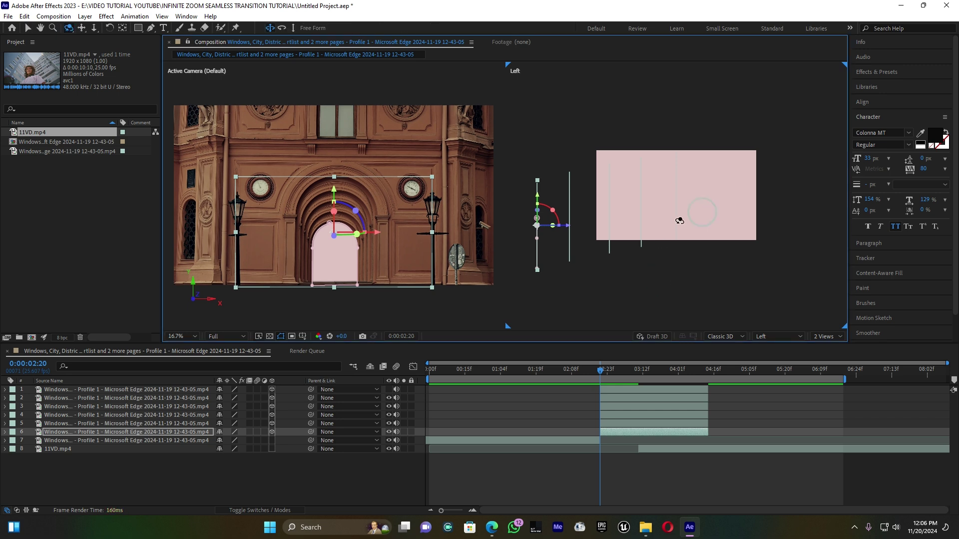
left_click(29, 28)
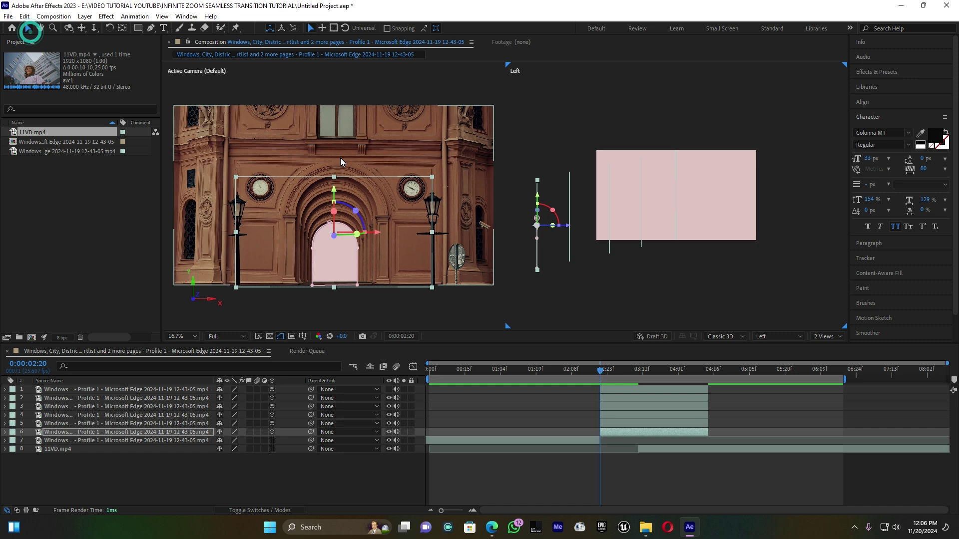
Return the viewer to a single view at Fit magnification.
left_click(823, 336)
left_click(823, 363)
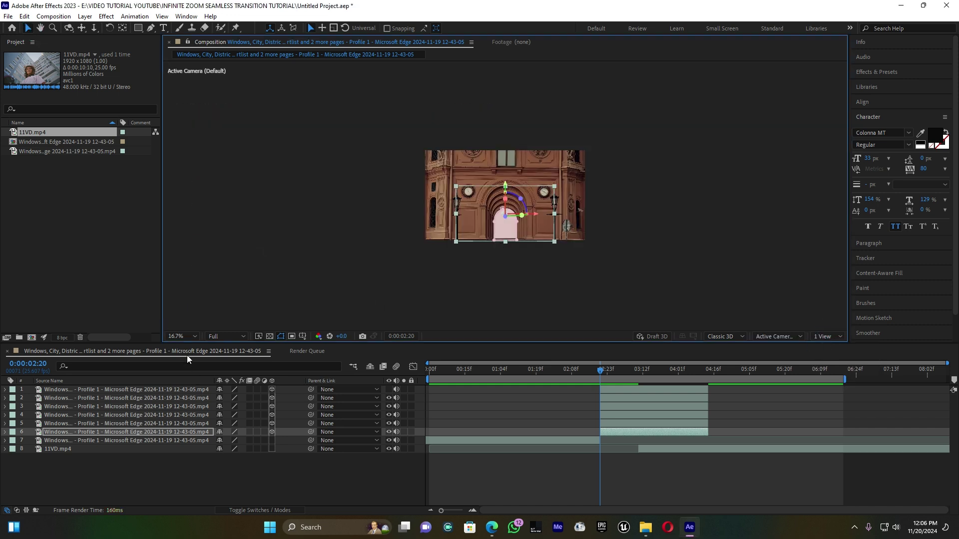
left_click(195, 336)
left_click(198, 166)
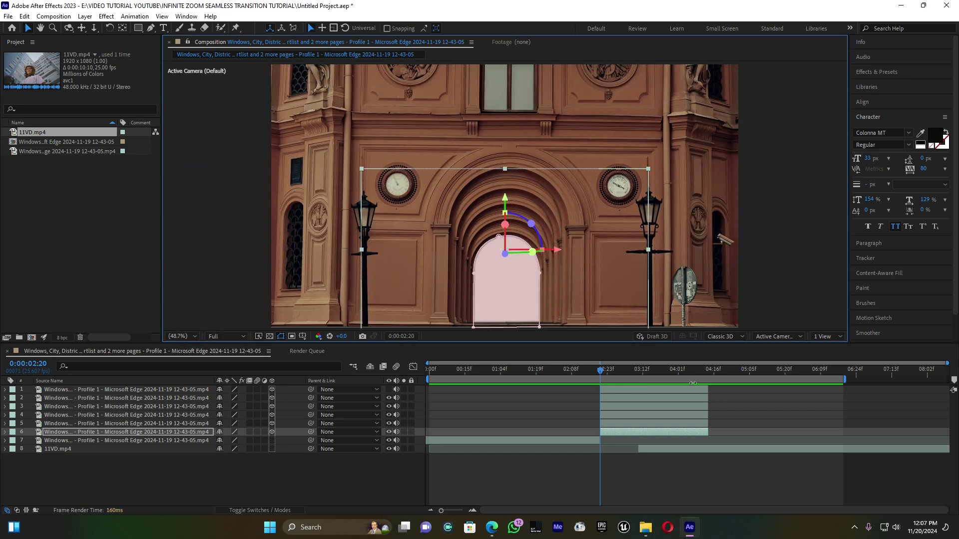
Split 11VD.mp4 at 0:00:04:13 and move its later piece to the top of the stack.
left_click_drag(692, 373, 709, 372)
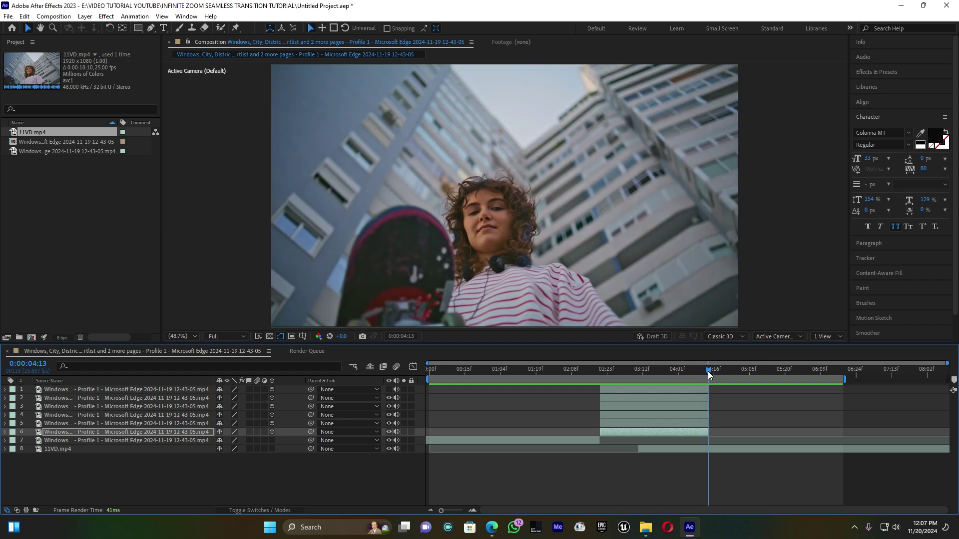
left_click(728, 448)
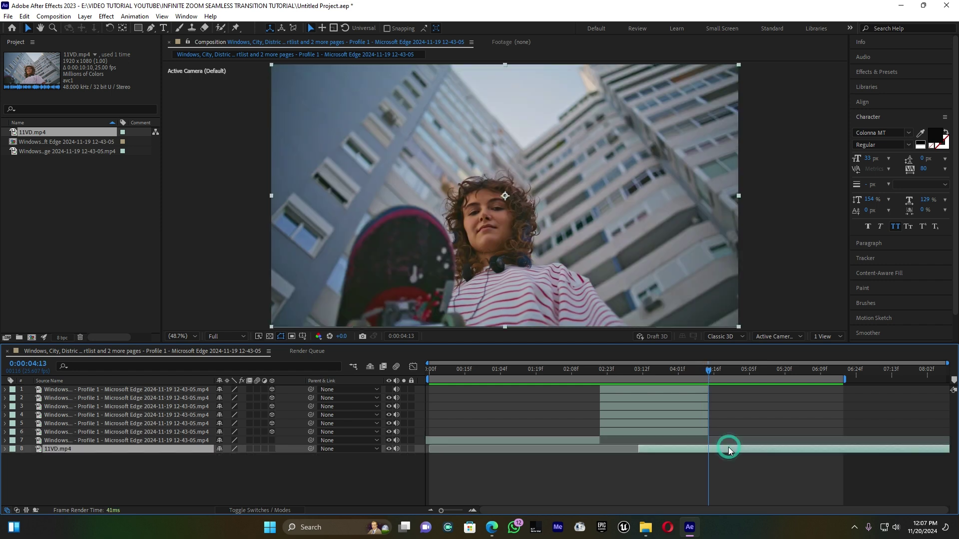
key("ctrl+shift+d")
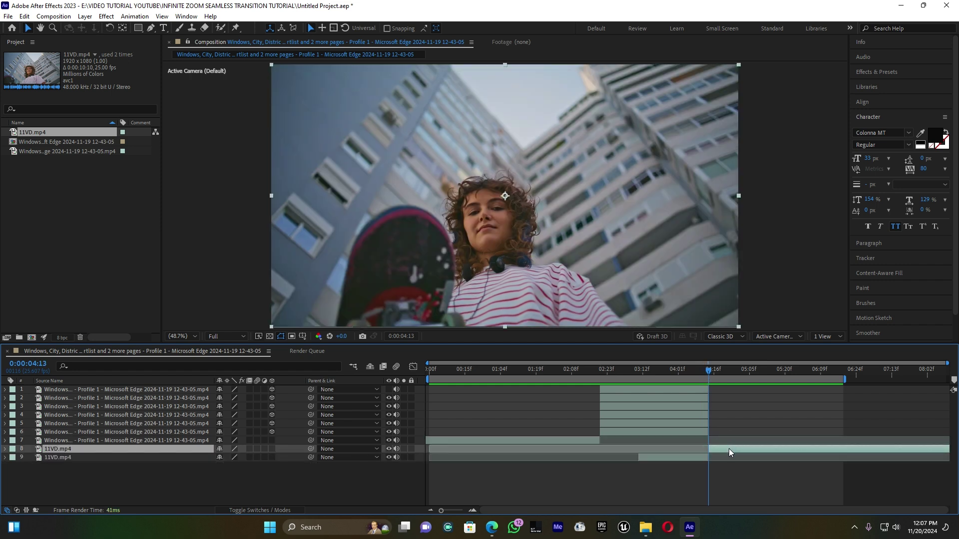
left_click_drag(733, 447, 735, 427)
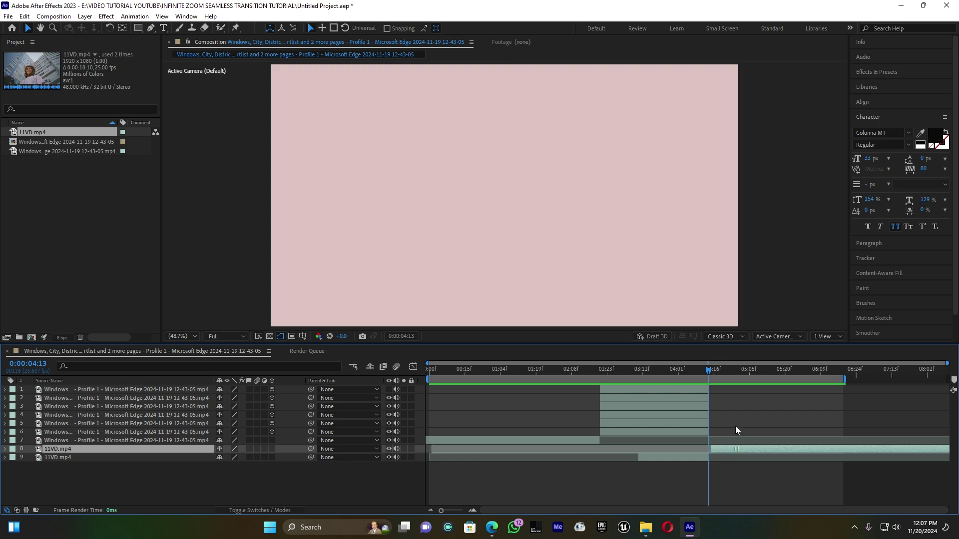
key("bracketleft")
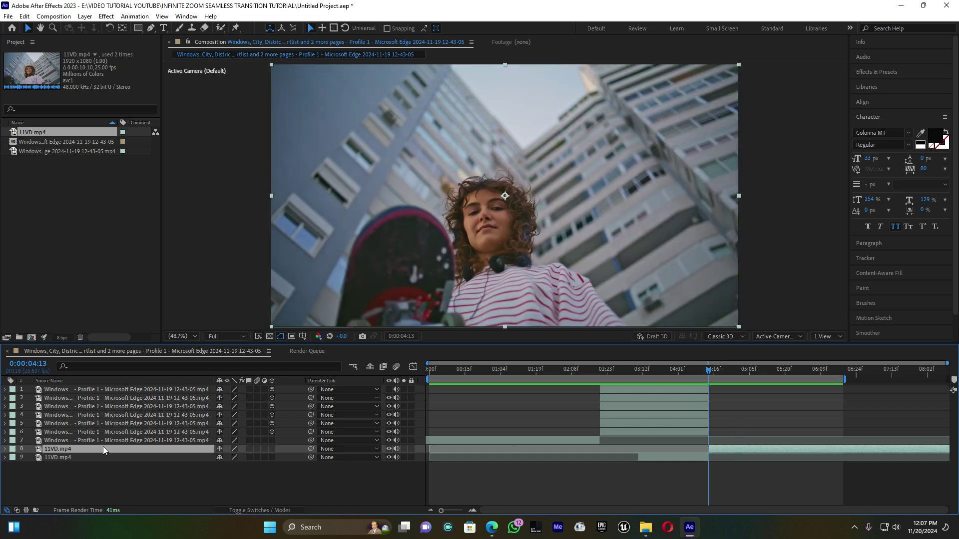
left_click_drag(101, 449, 104, 387)
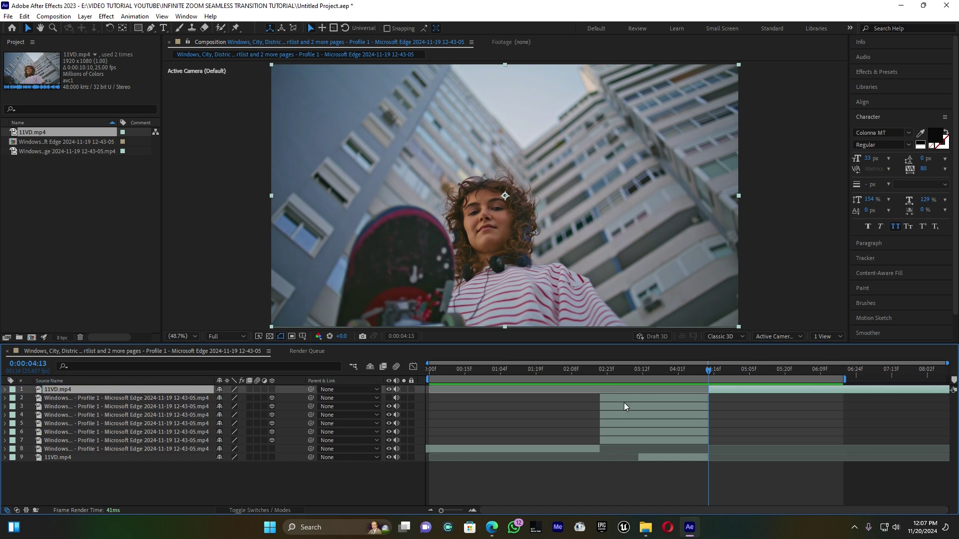
Add a two-node Camera 1 with a 50 mm focal length to the composition.
left_click(311, 489)
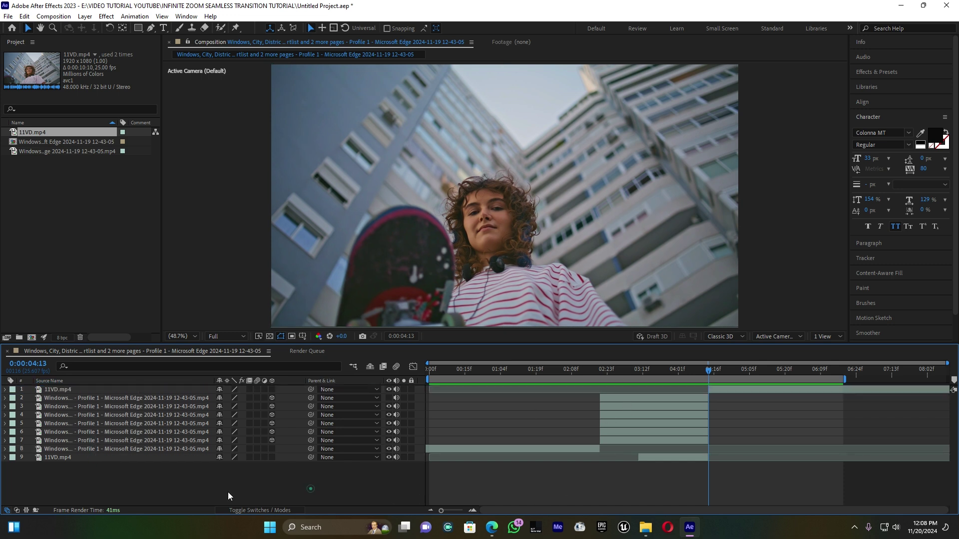
right_click(133, 488)
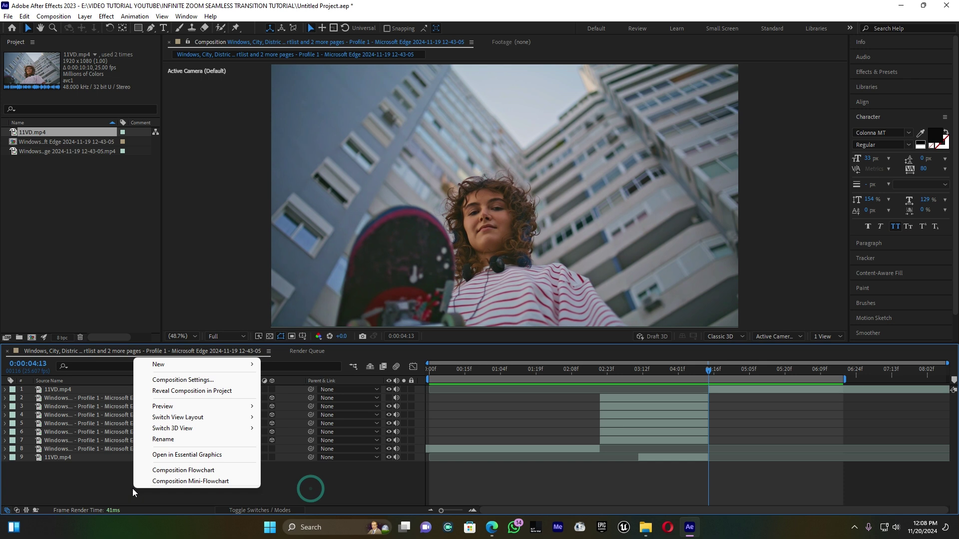
mouse_move(176, 365)
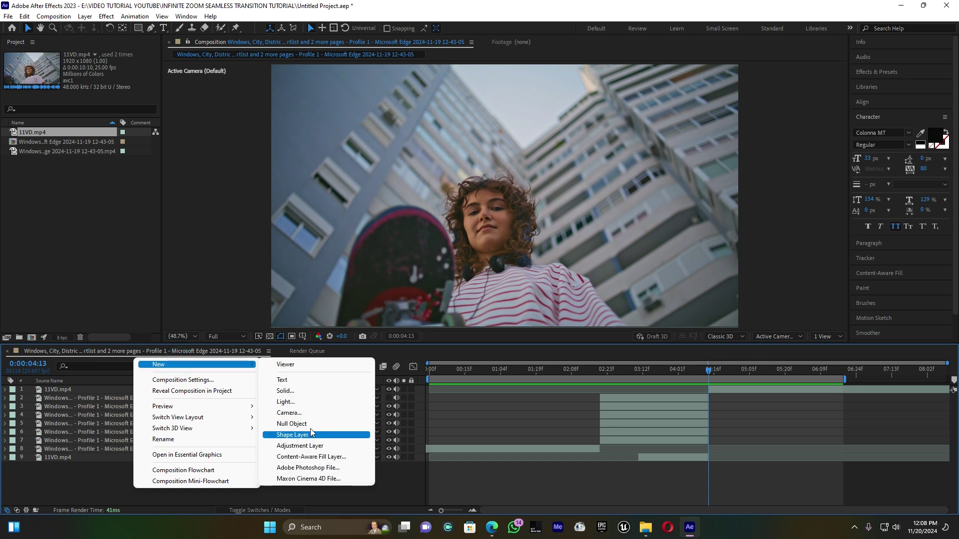
left_click(300, 414)
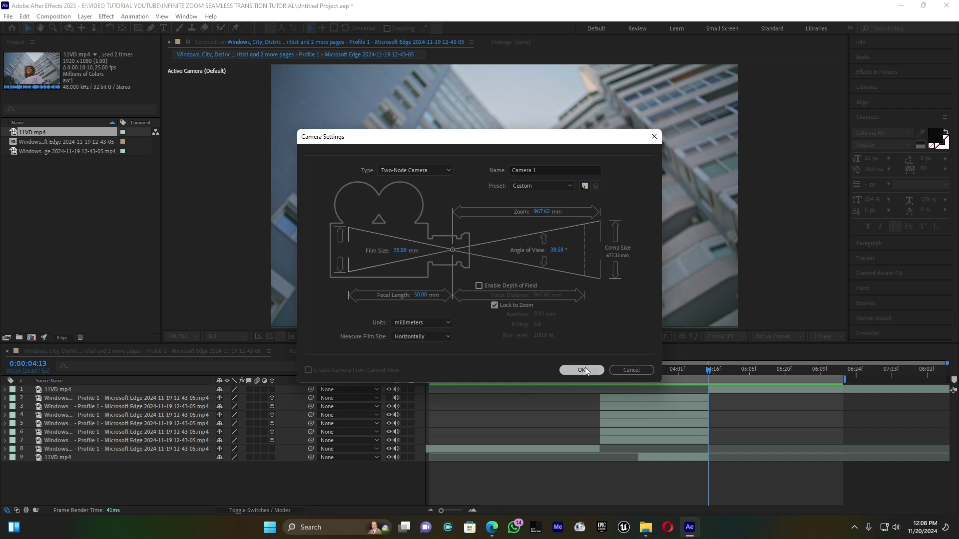
left_click(582, 370)
Return to the arch frame near 04:05 and add a Null 1 layer.
left_click_drag(708, 368, 687, 371)
right_click(170, 502)
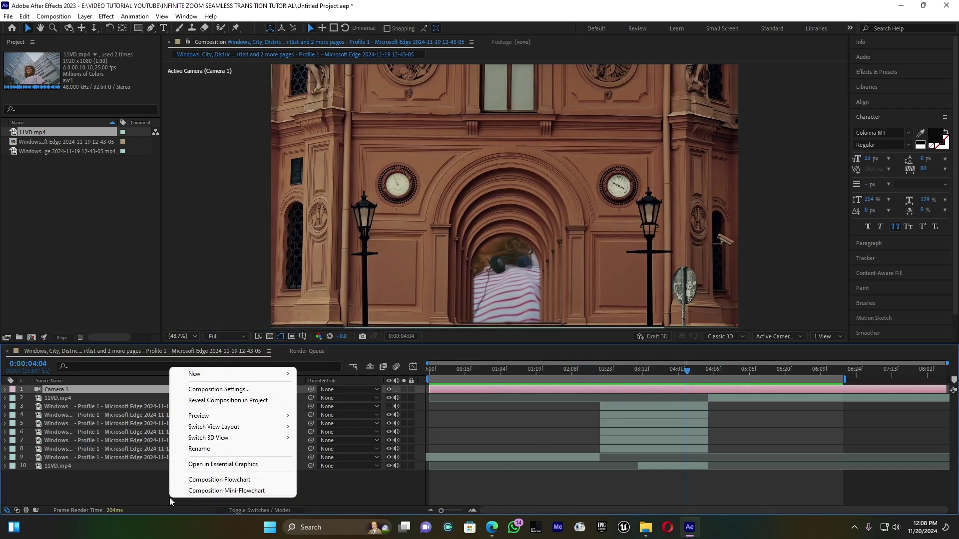
mouse_move(215, 374)
left_click(354, 434)
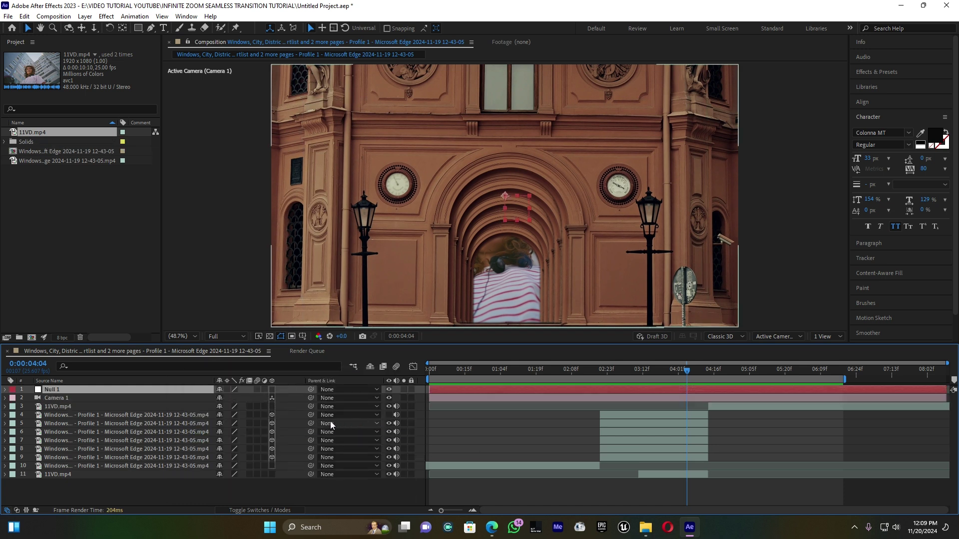
Enable 3D on Null 1 and pick-whip Camera 1's parent to Null 1.
left_click(272, 390)
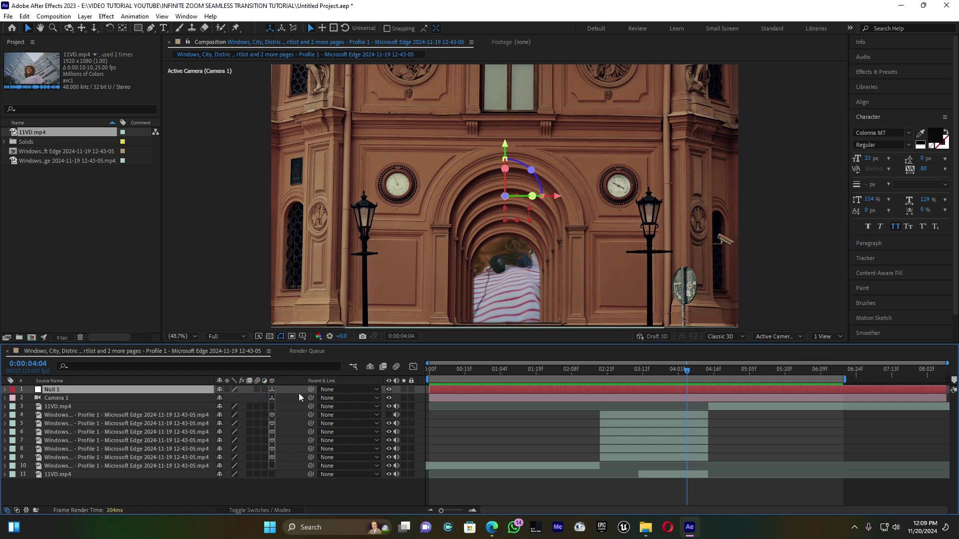
left_click_drag(311, 398, 62, 389)
left_click(6, 390)
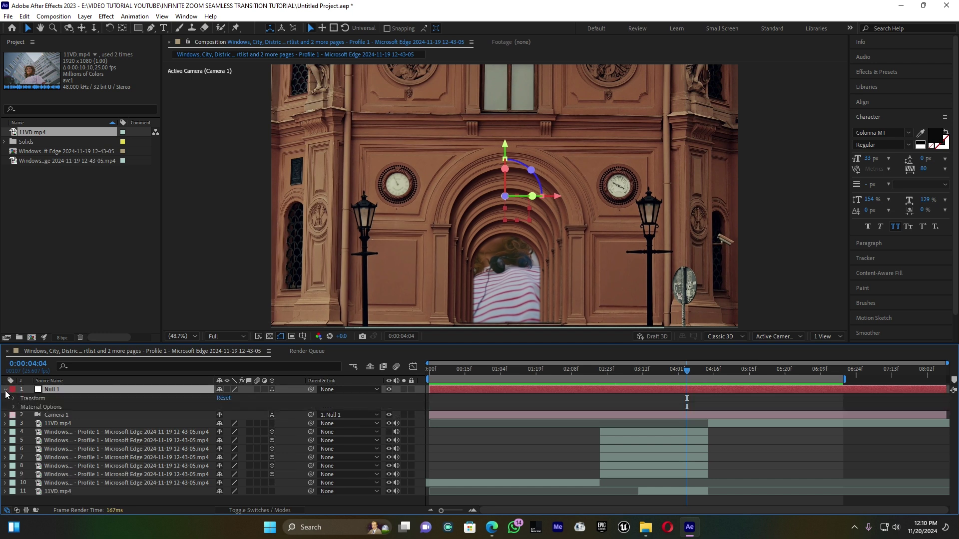
left_click(6, 390)
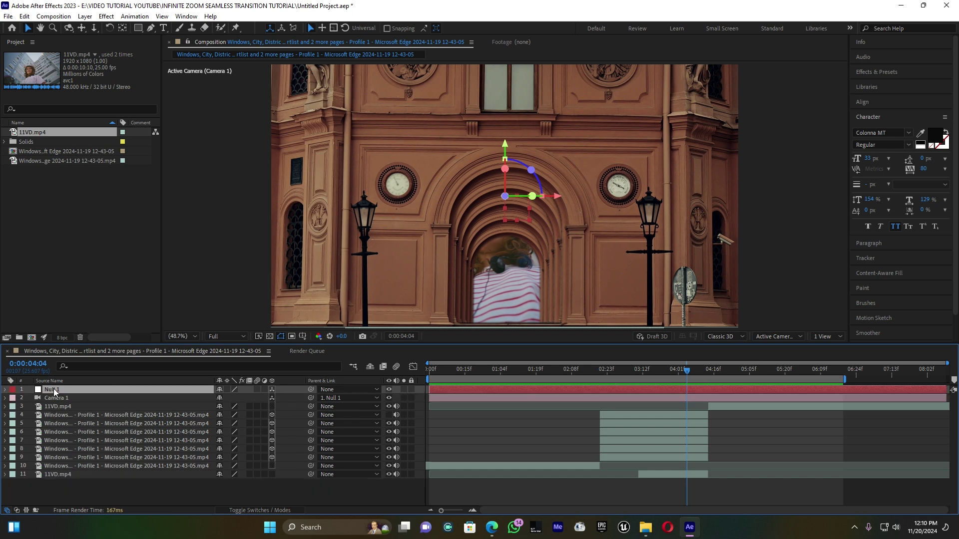
Set Null 1's starting Position keyframe at 02:20 and preview.
key("p")
left_click_drag(685, 369, 642, 377)
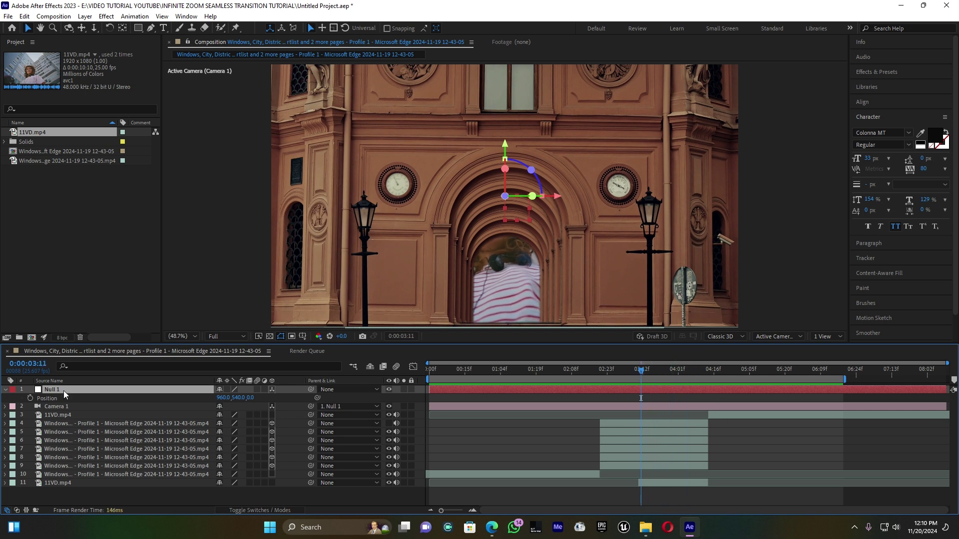
left_click(30, 398)
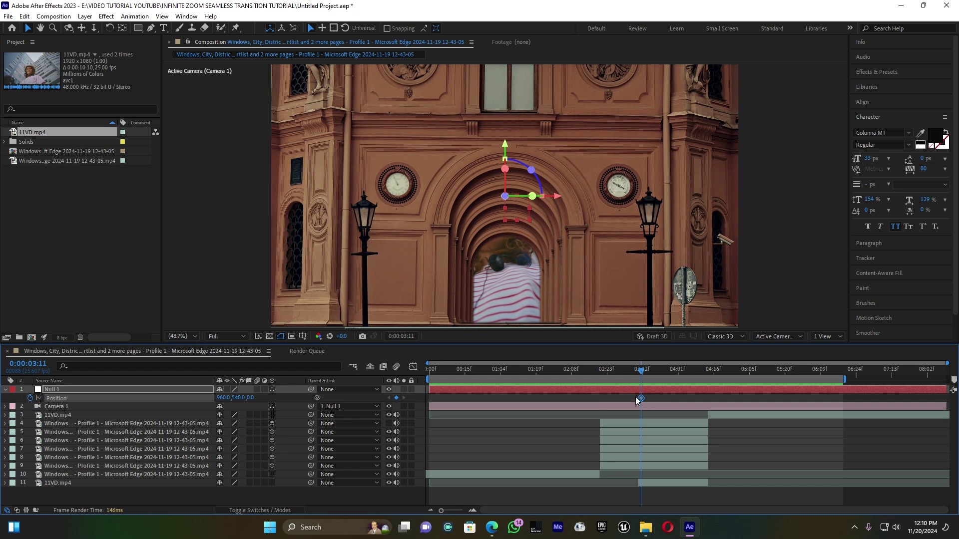
left_click_drag(641, 398, 605, 398)
key("space")
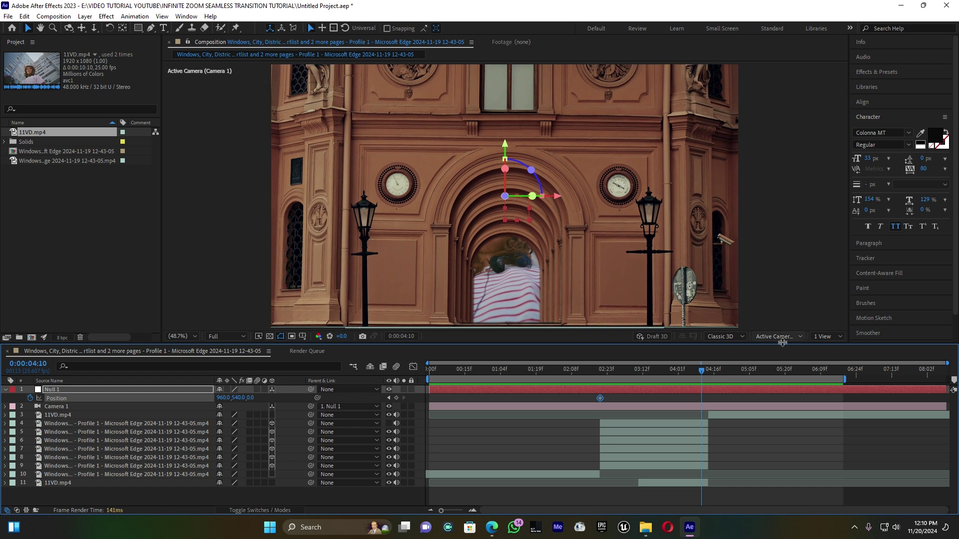
At 04:12, scrub Null 1's Position to 960, 924, 4196 to fly the camera through the arches.
left_click(705, 369)
left_click_drag(708, 370, 711, 376)
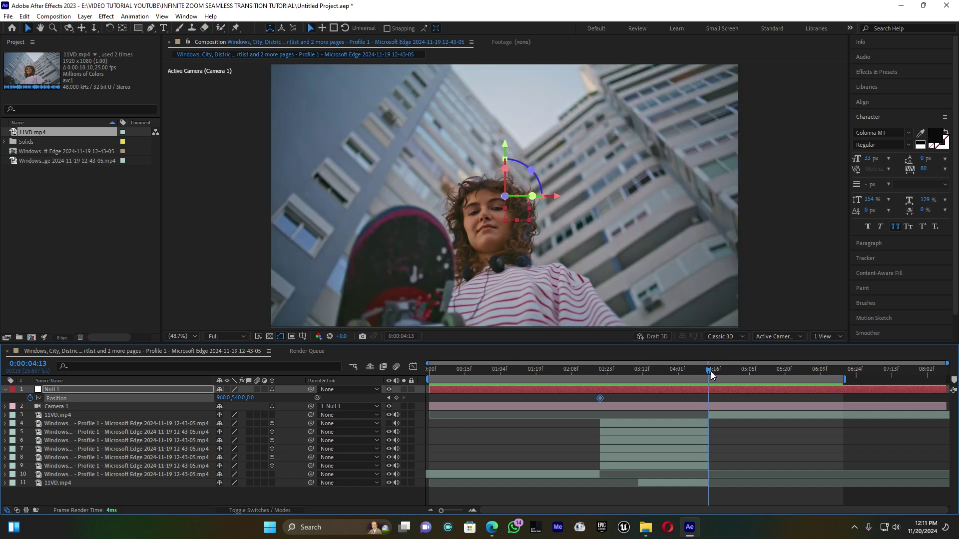
left_click_drag(441, 509, 462, 510)
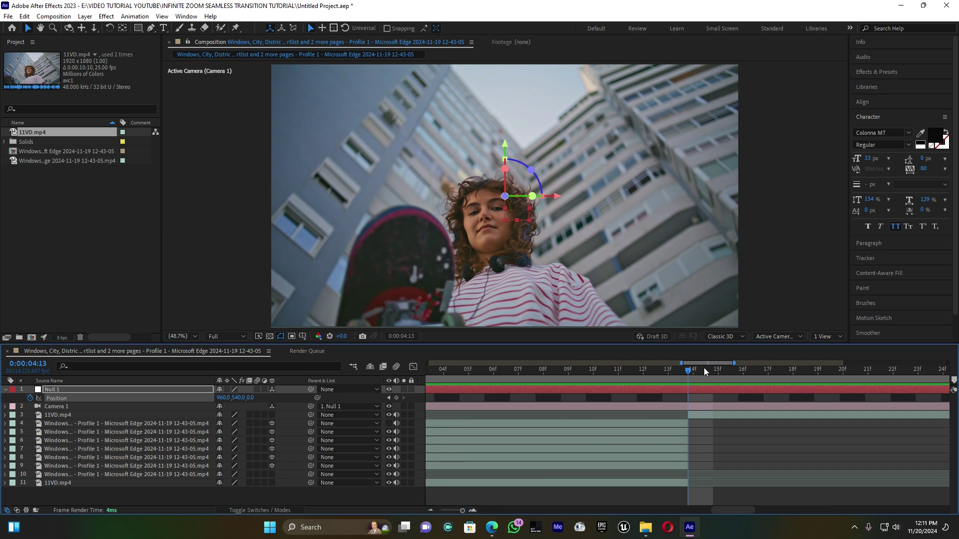
left_click_drag(686, 368, 669, 372)
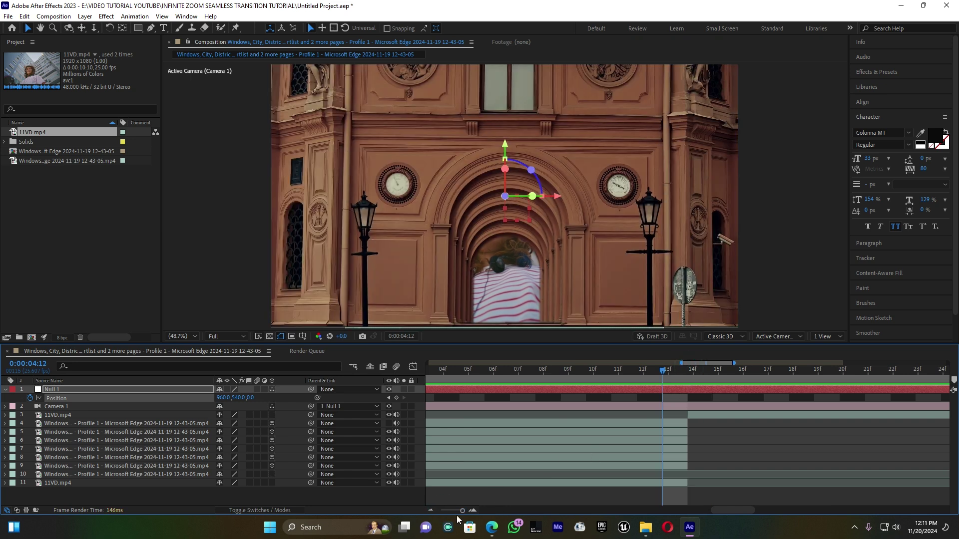
left_click_drag(461, 510, 405, 510)
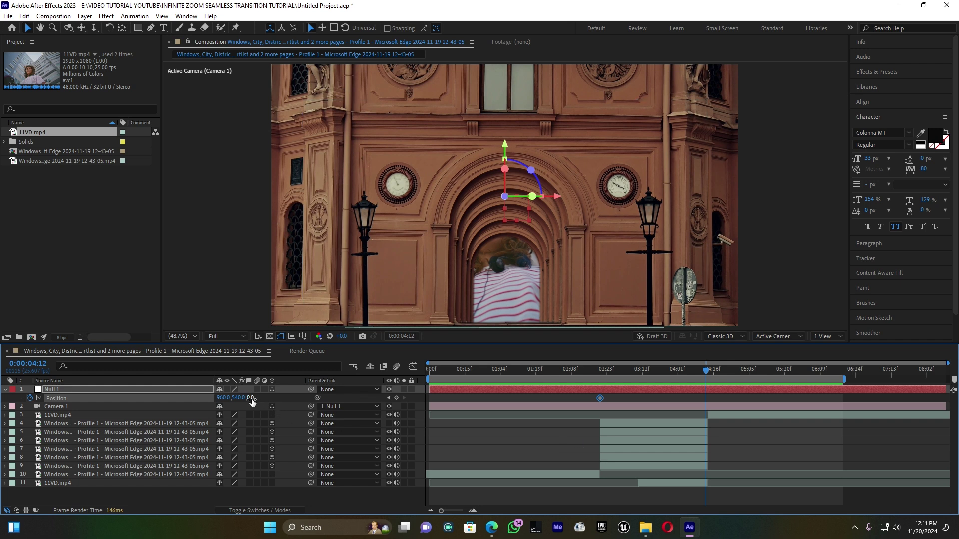
left_click_drag(250, 398, 374, 360)
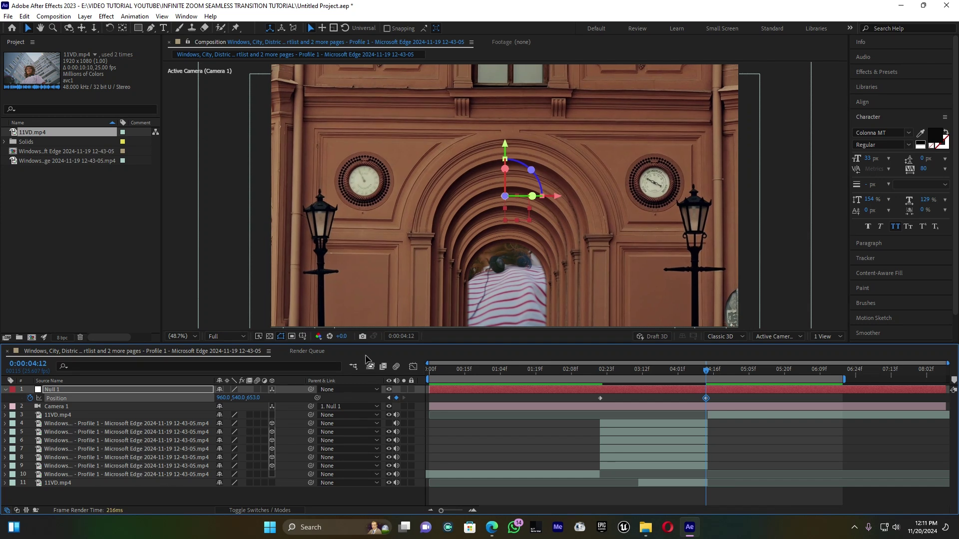
left_click_drag(252, 398, 544, 360)
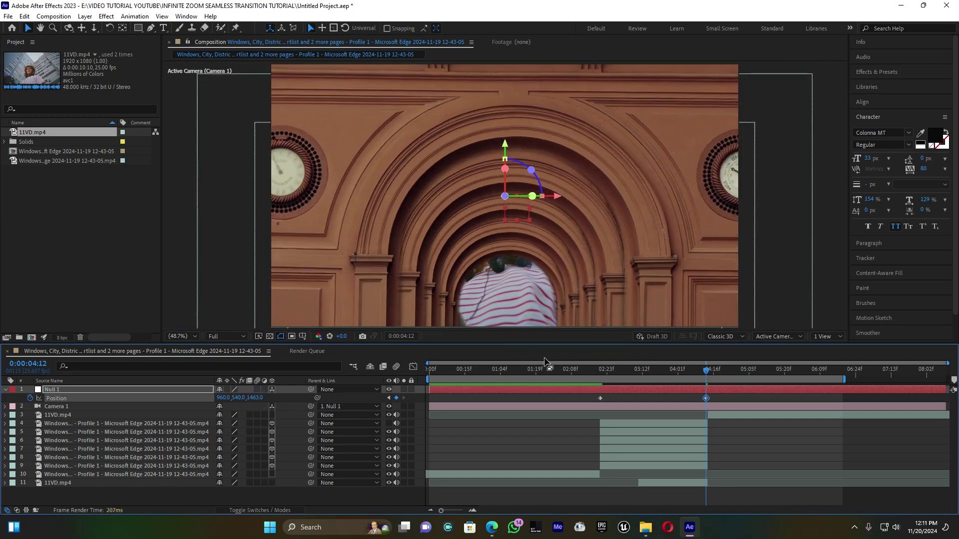
left_click_drag(234, 398, 363, 402)
left_click_drag(252, 402, 772, 400)
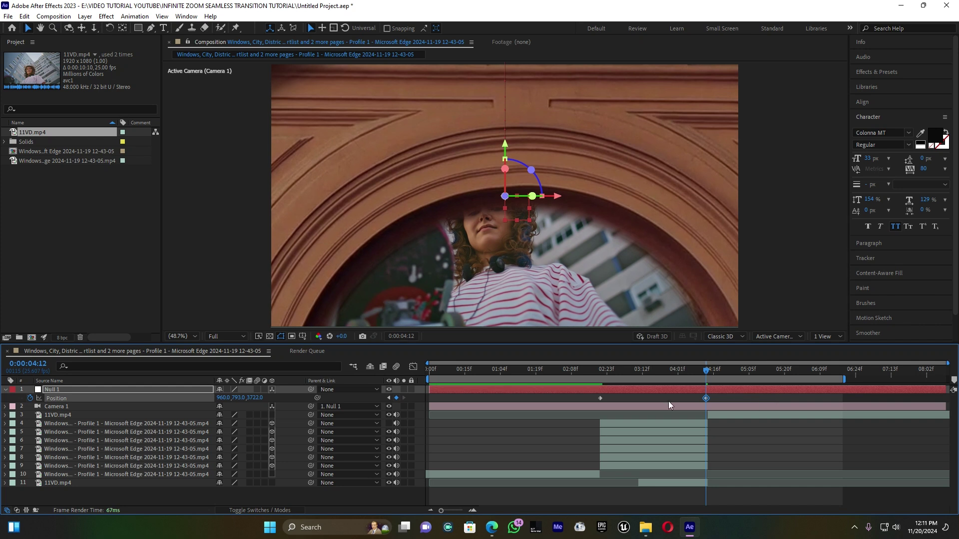
left_click_drag(251, 398, 522, 385)
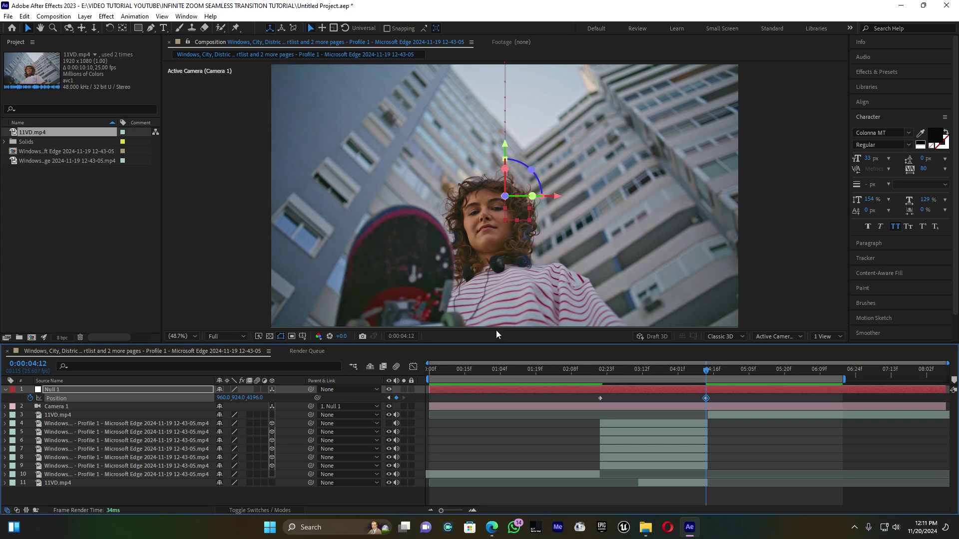
left_click(594, 369)
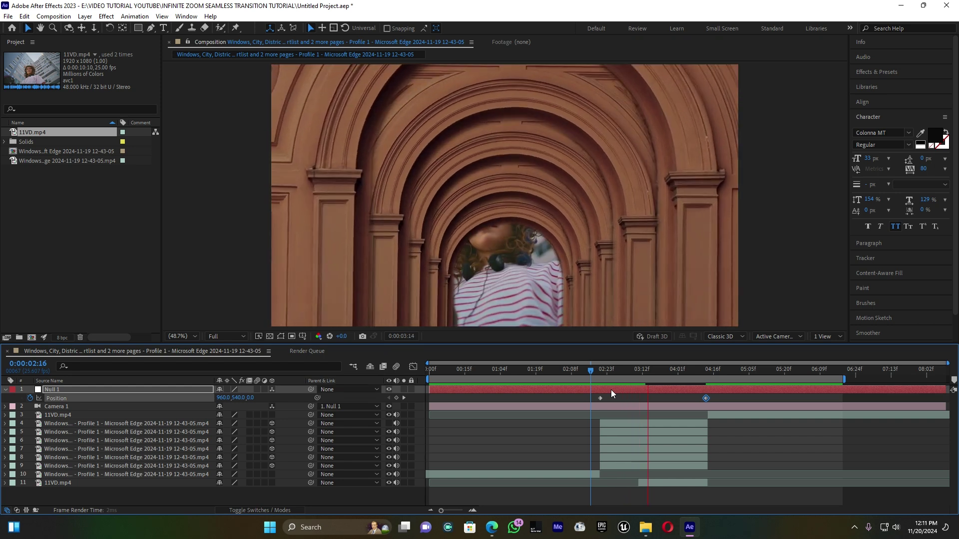
Drag the 11VD.mp4 clip's in-point back to about 02:20 and preview the zoom.
left_click(653, 483)
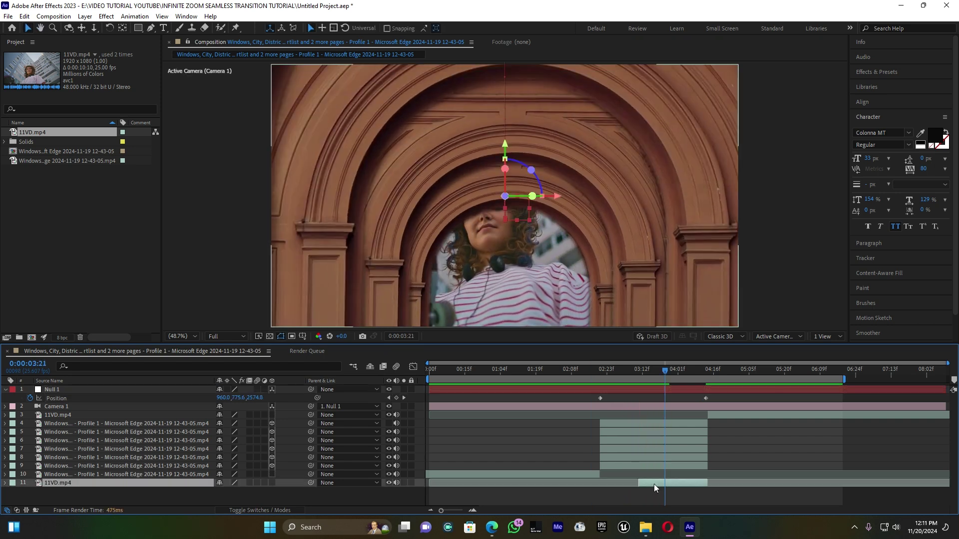
left_click_drag(638, 482, 594, 483)
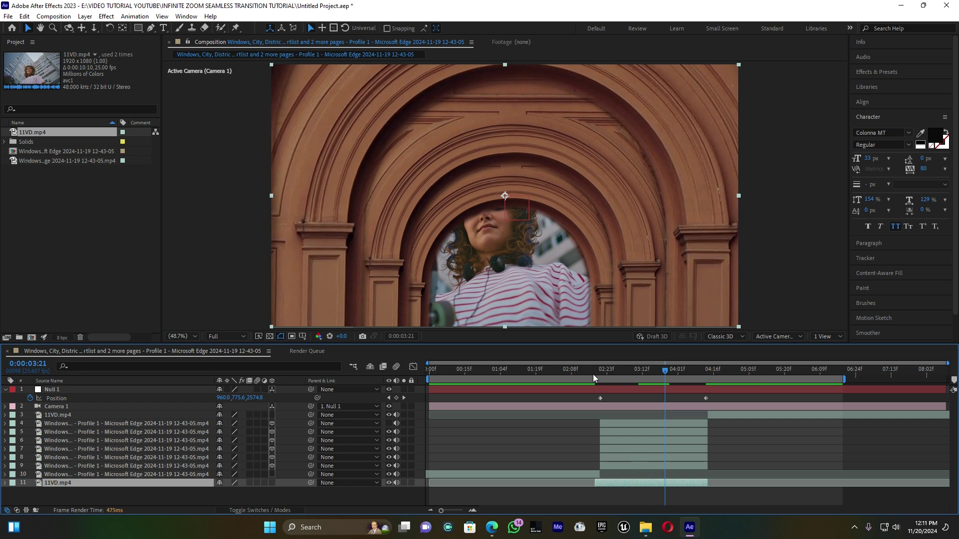
left_click(588, 368)
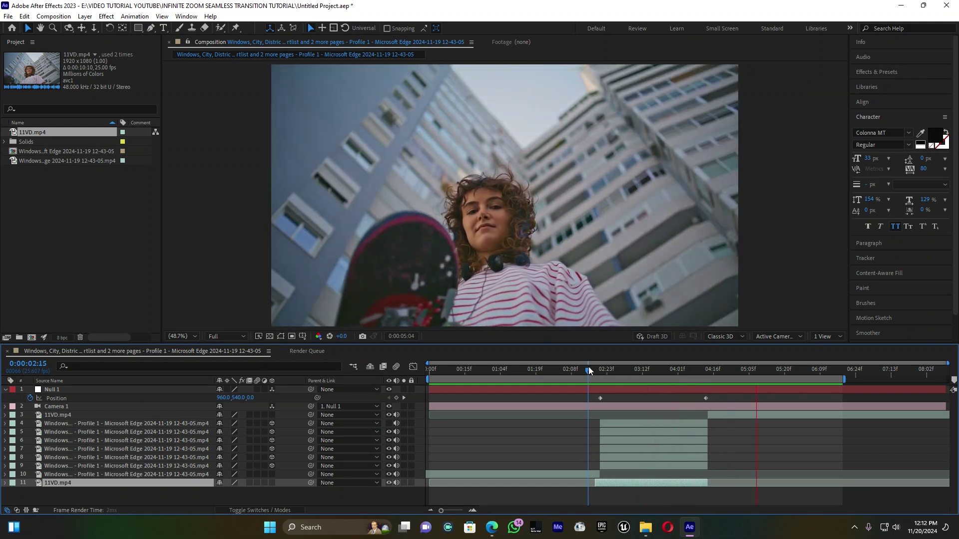
key("space")
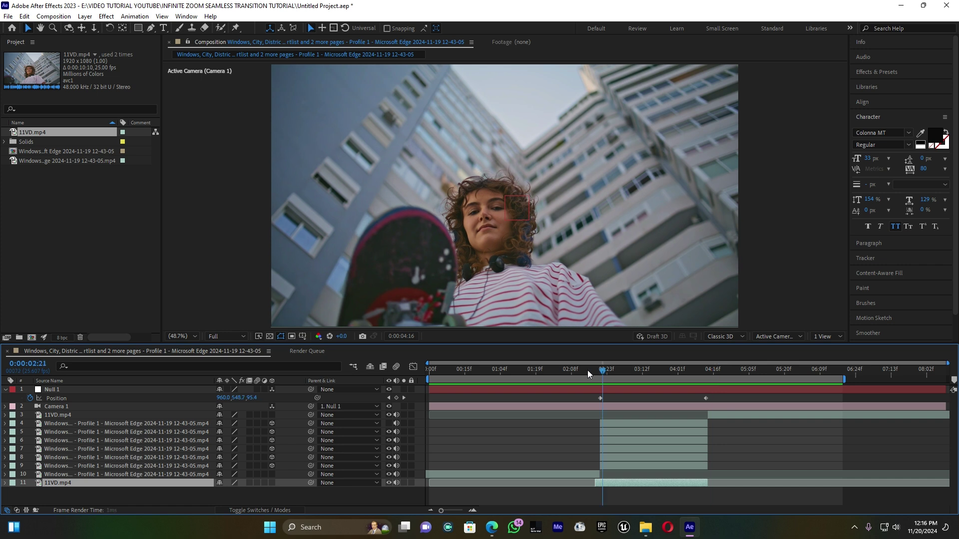
left_click_drag(602, 370, 576, 374)
key("space")
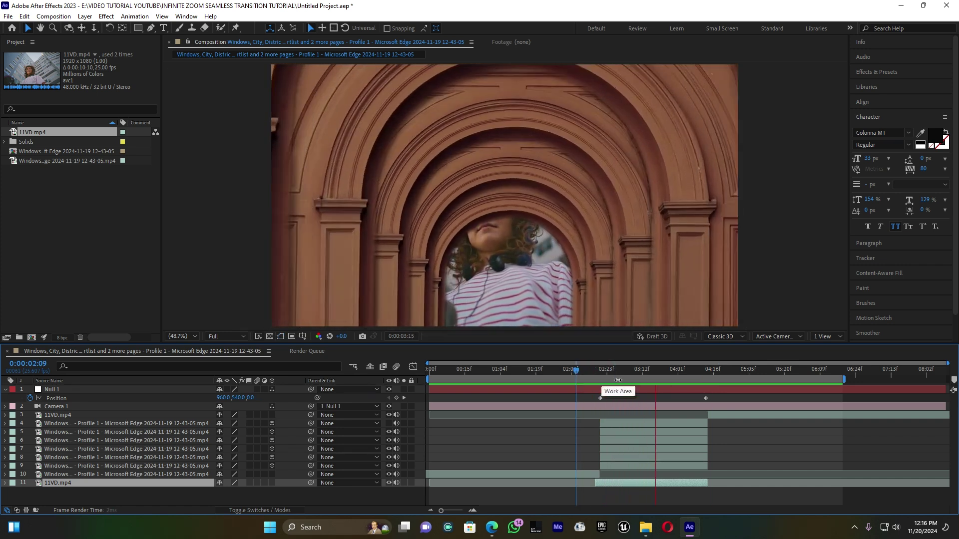
left_click_drag(684, 373, 707, 374)
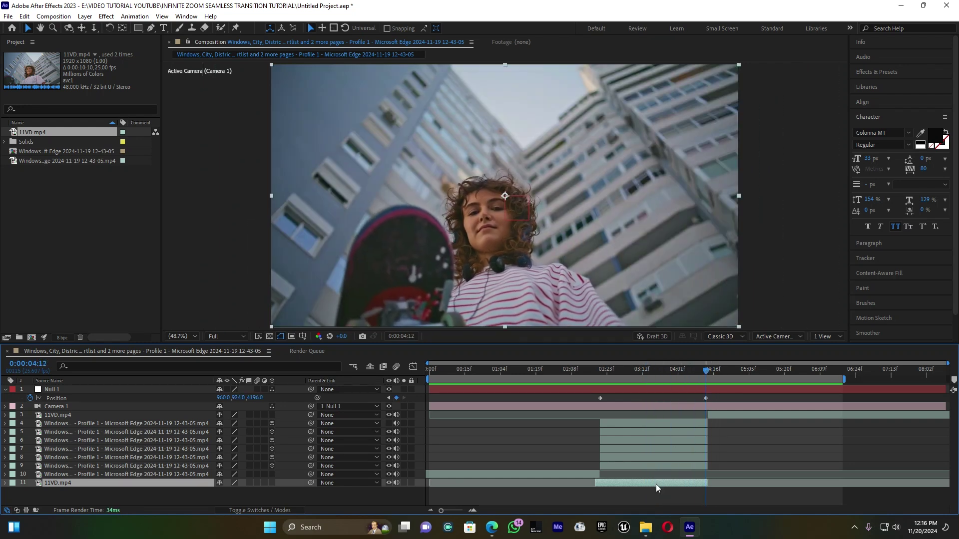
left_click(655, 483)
Keyframe 11VD.mp4's Scale and Position, then at 02:20 shrink it to 50% and lower it into the arch.
key("s")
left_click(30, 492)
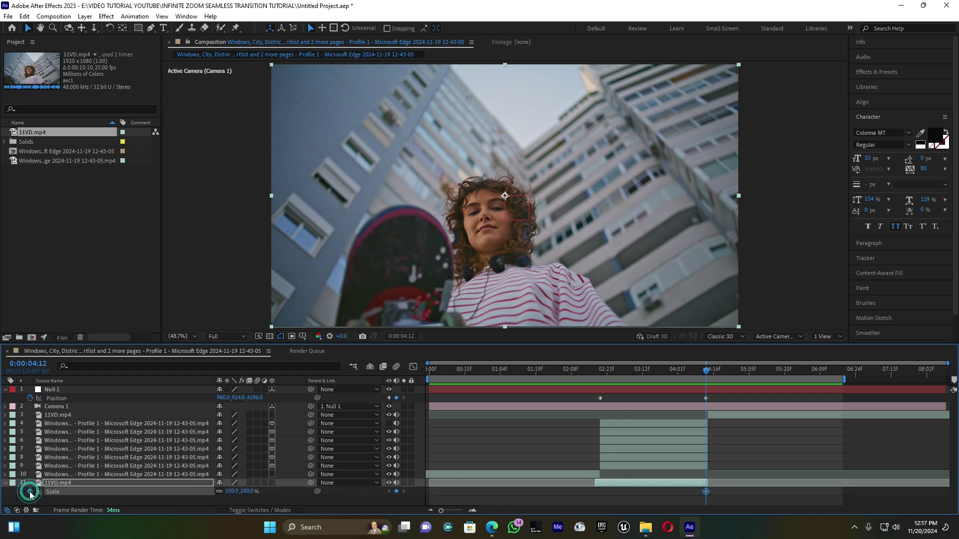
key("p")
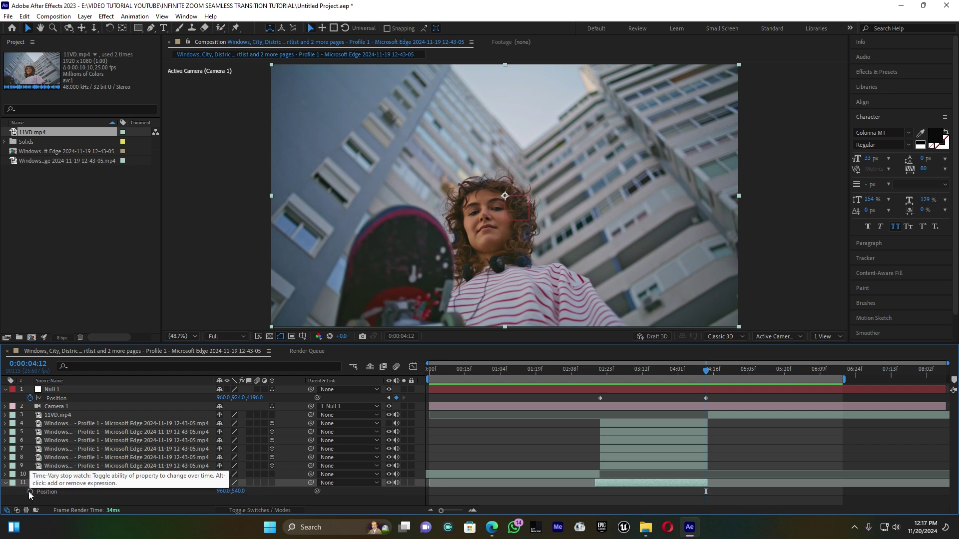
left_click(30, 492)
left_click_drag(628, 372, 601, 376)
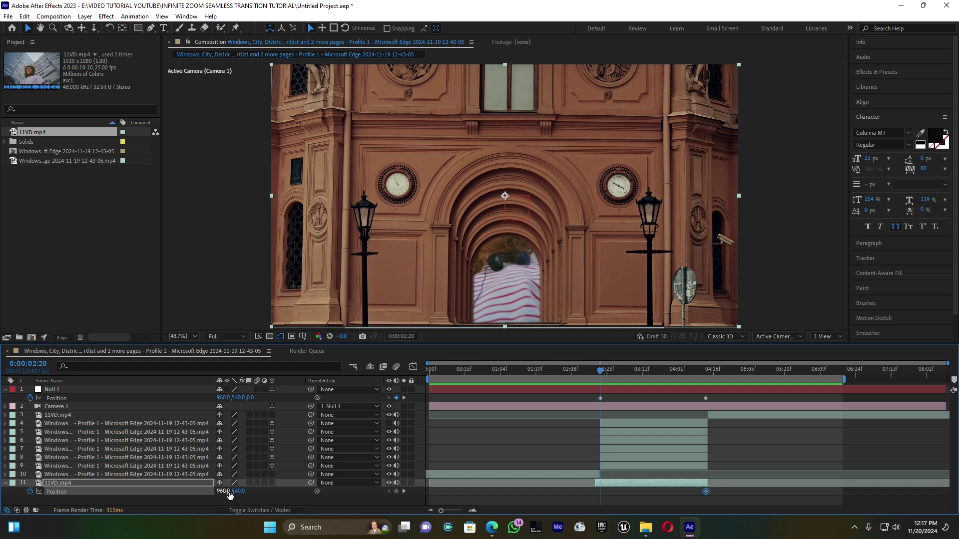
key("s")
mouse_move(233, 491)
left_mouse_down()
mouse_move(206, 496)
mouse_move(225, 490)
left_mouse_up()
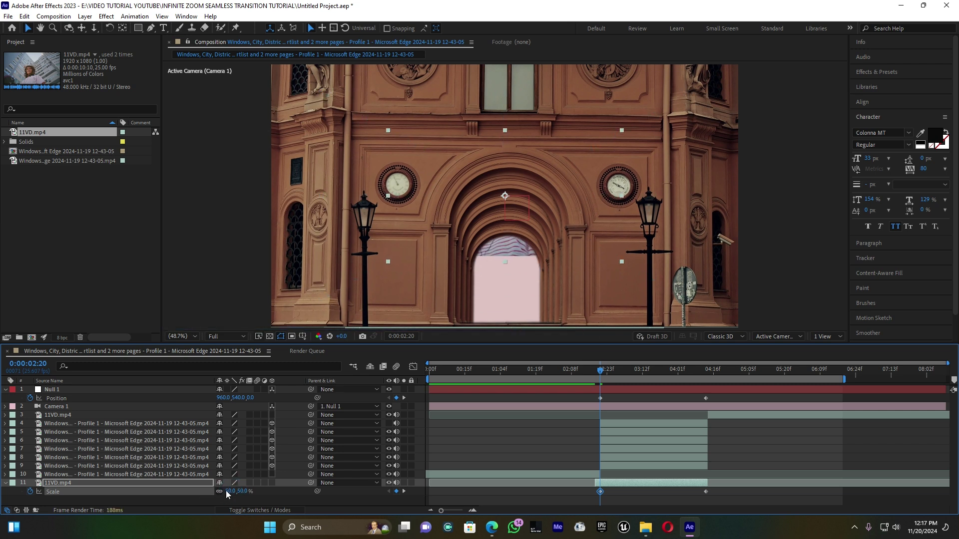
key("p")
left_click_drag(245, 492, 417, 458)
left_click(655, 503)
Preview the zoom into the clip, then undo moving its end Position keyframe to 04:10.
key("space")
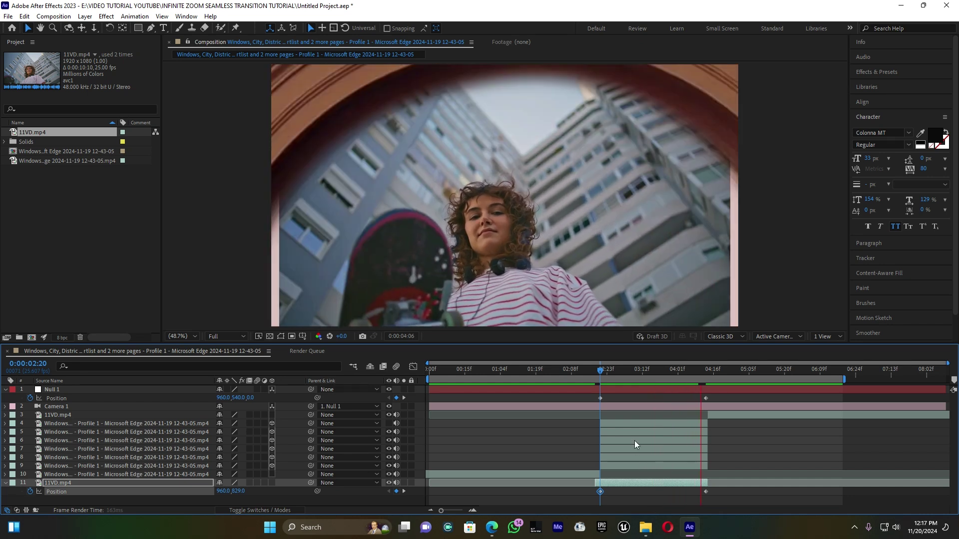
left_click(594, 370)
key("space")
key("space")
left_click_drag(720, 366, 700, 370)
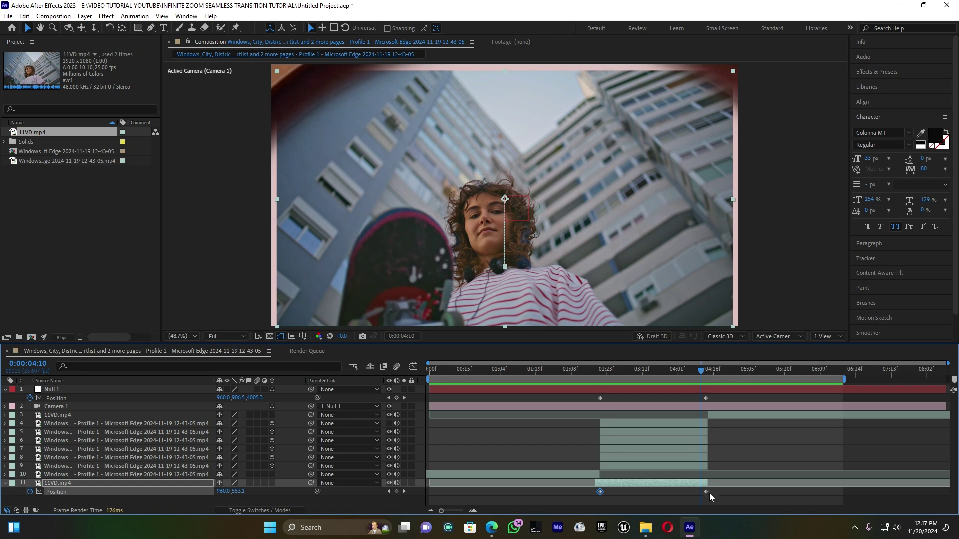
left_click_drag(706, 492, 700, 495)
key("ctrl+z")
Move 11VD.mp4's 100% Scale keyframe to 0:00:04:10, then return to 02:15.
key("u")
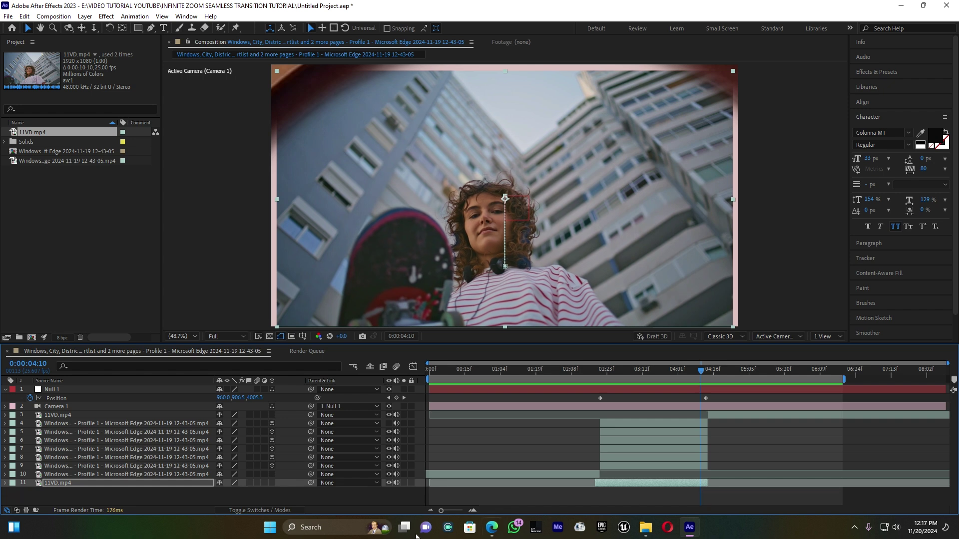
mouse_move(412, 535)
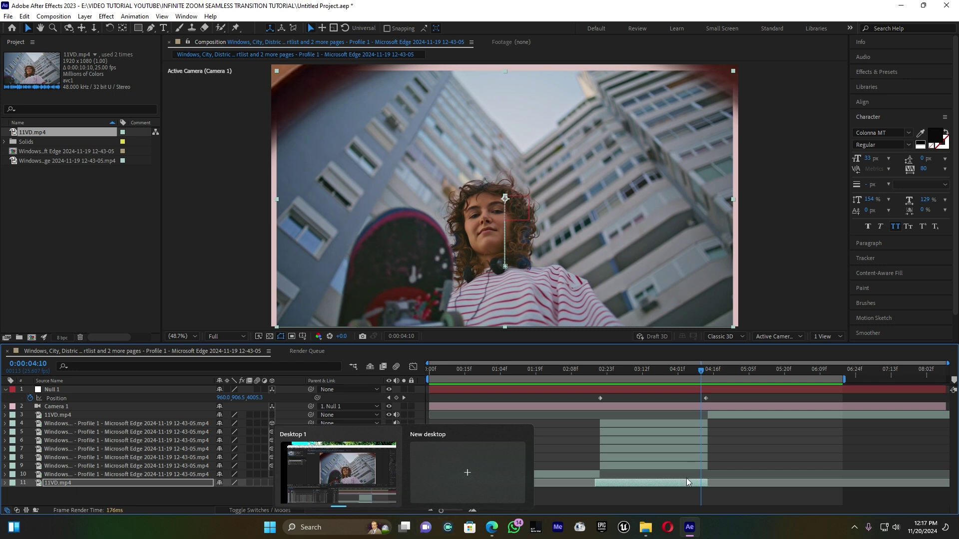
key("s")
left_click_drag(705, 491, 701, 492)
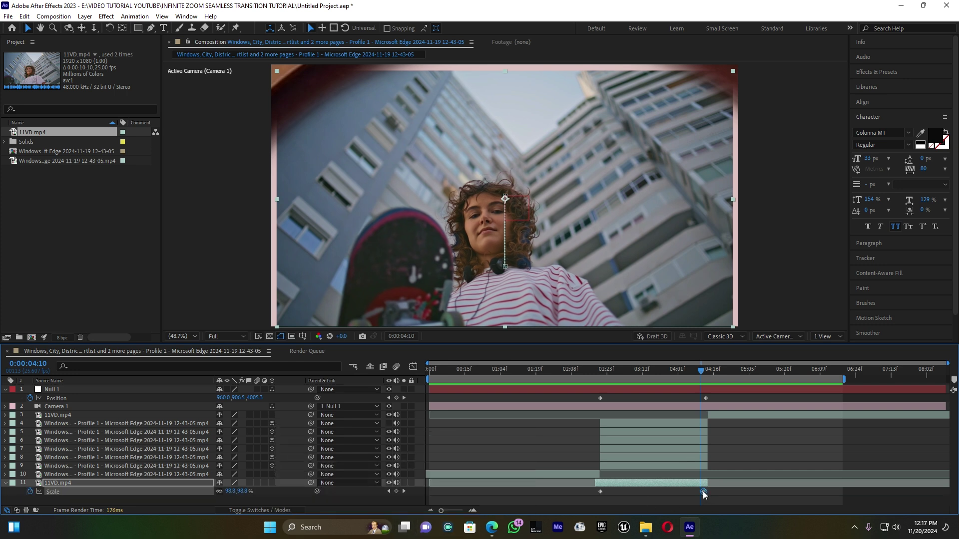
left_click(588, 370)
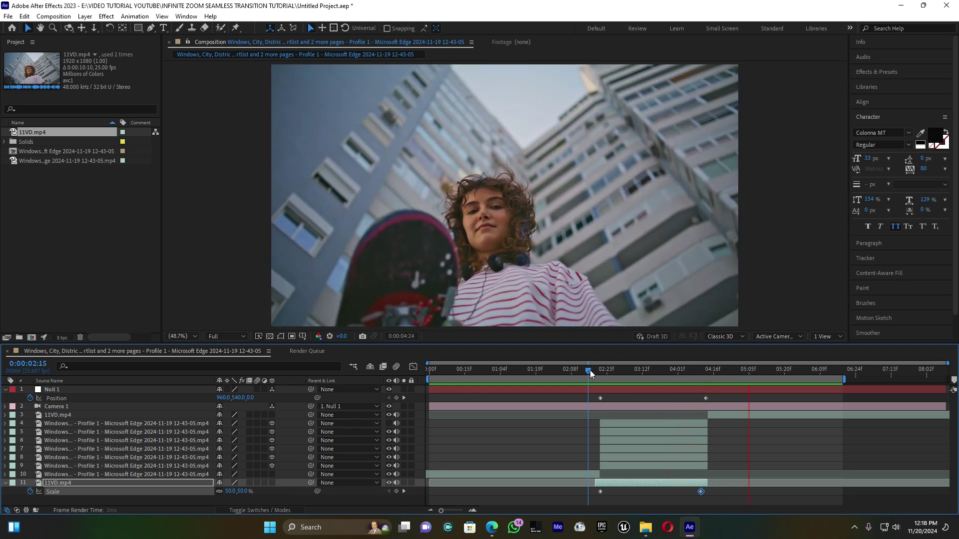
Step frame by frame around 02:19–02:20, toggling layer 4 on and off, leaving it hidden.
left_click_drag(584, 370, 598, 379)
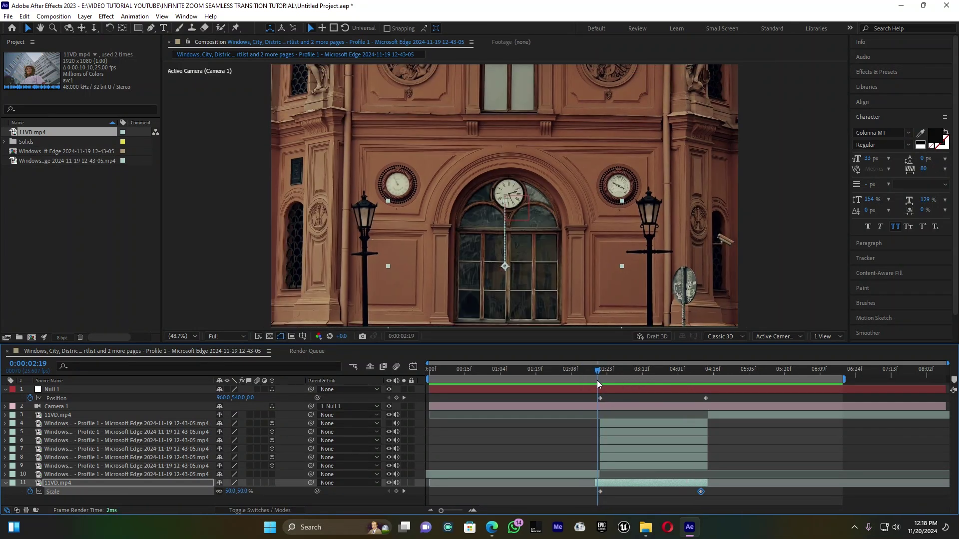
left_click_drag(441, 511, 462, 511)
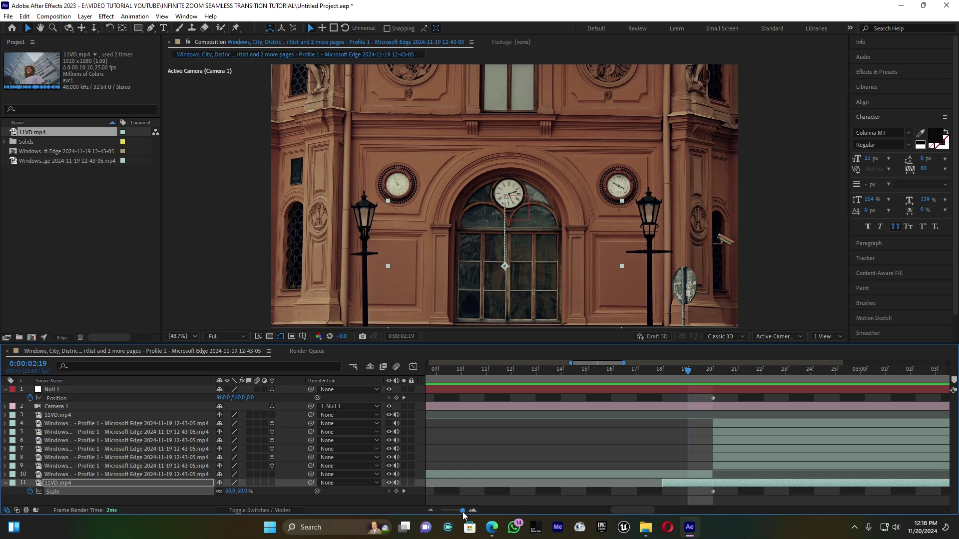
left_click(688, 372)
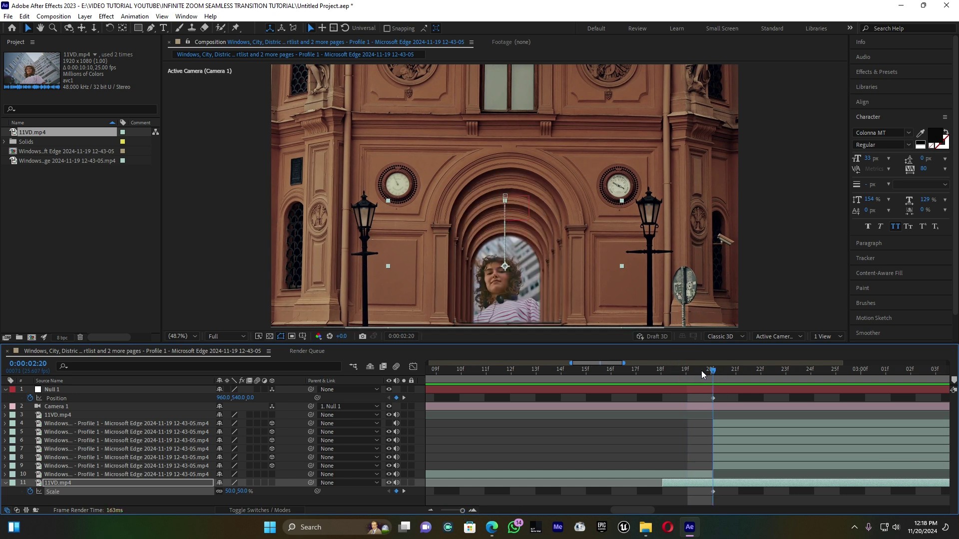
key("Page_Up")
key("ctrl+Up")
left_click(389, 423)
left_click(389, 424)
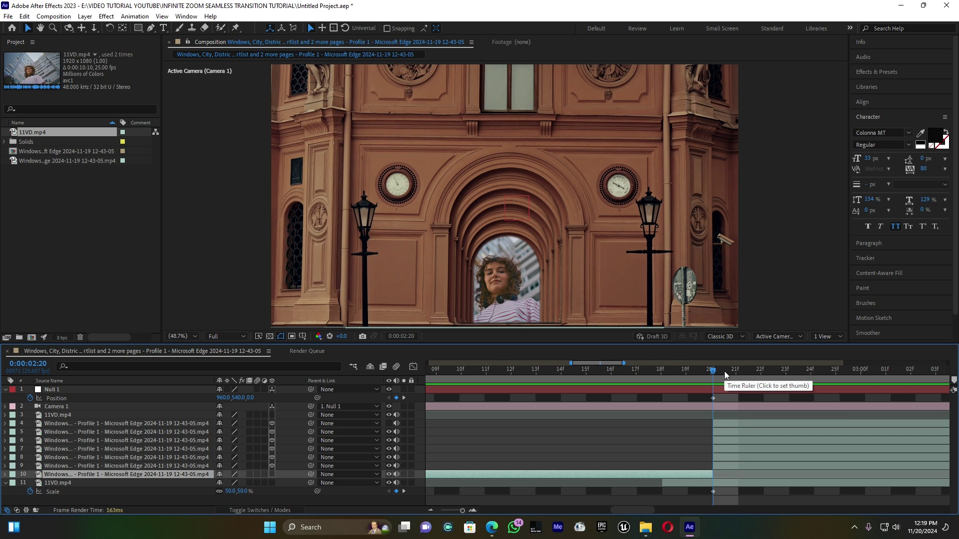
left_click(389, 424)
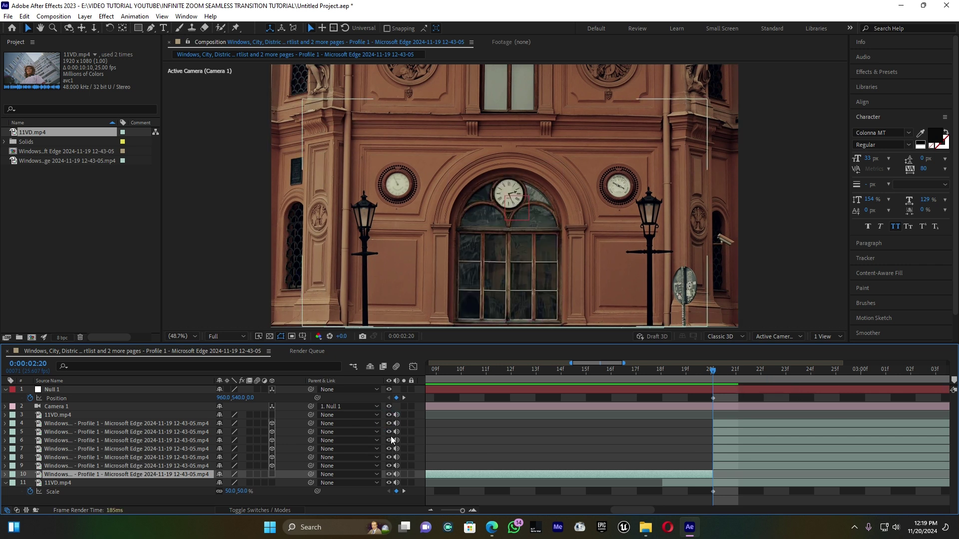
left_click(389, 424)
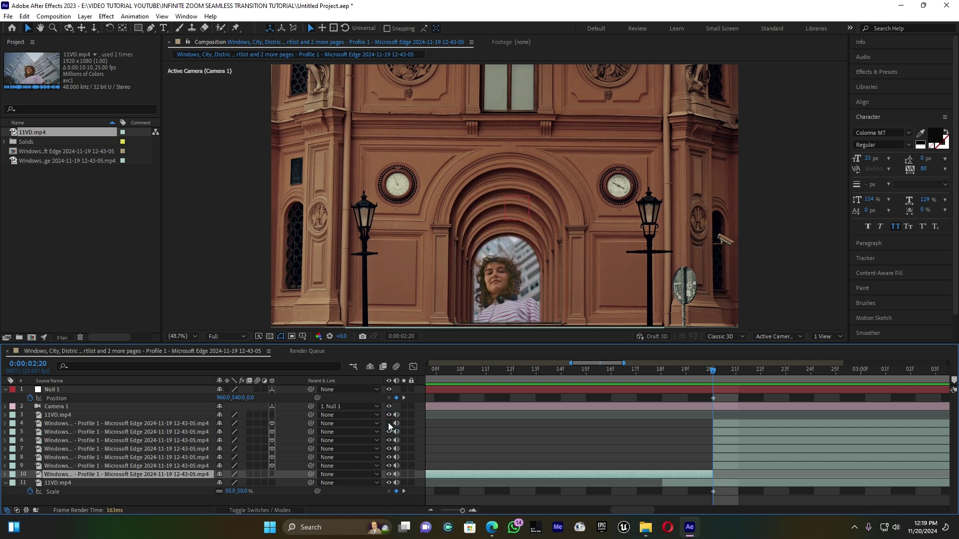
left_click(389, 423)
left_click(468, 427)
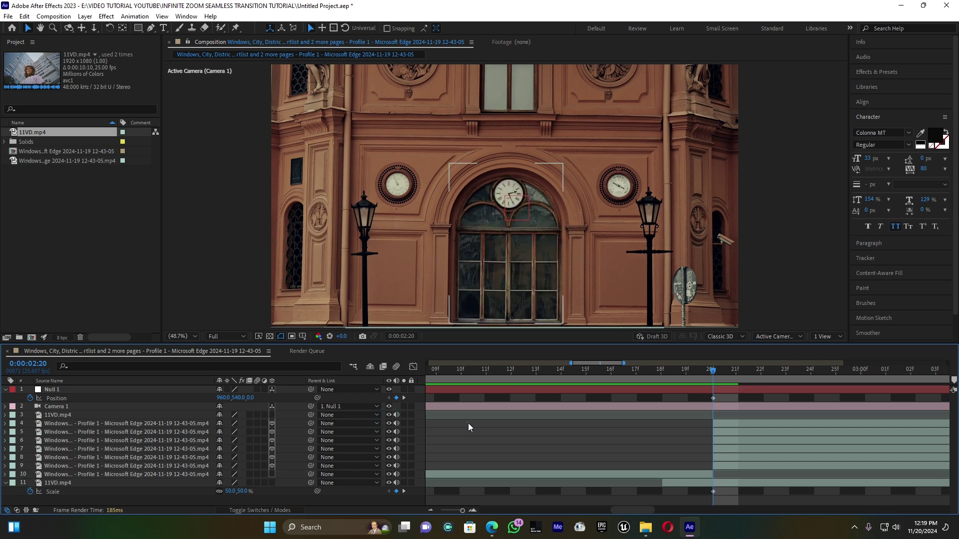
Keyframe layer 4's Position from Y 540 at 02:20 down to Y 1205 near 03:00.
left_click(722, 422)
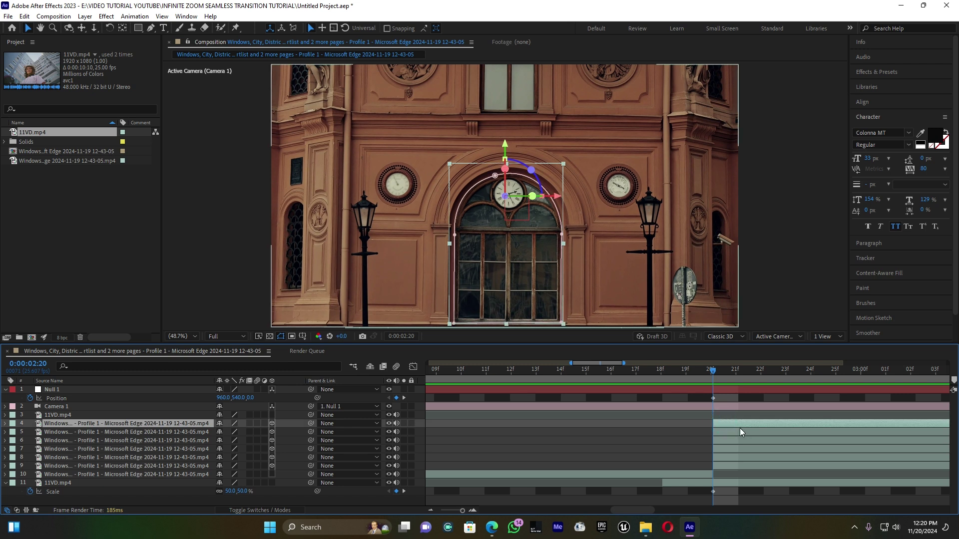
key("p")
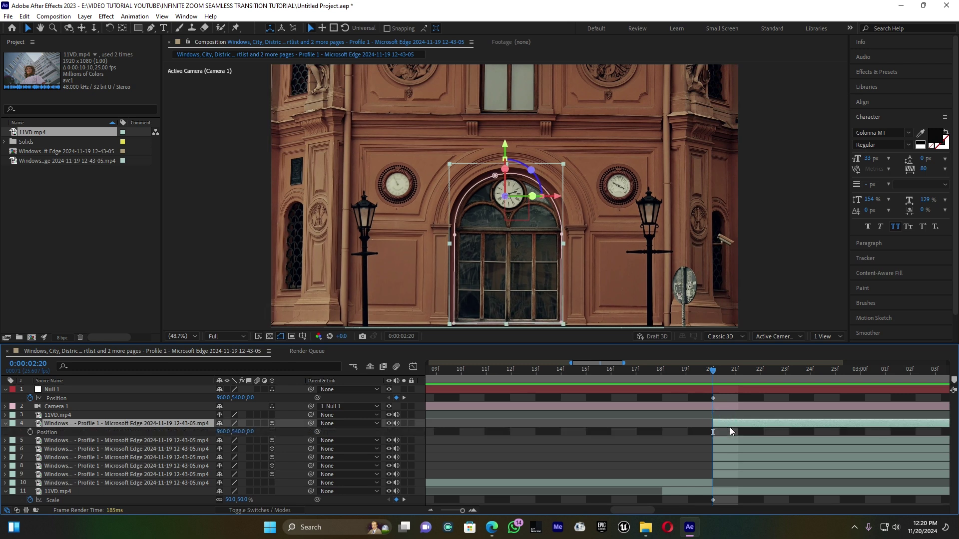
left_click(30, 433)
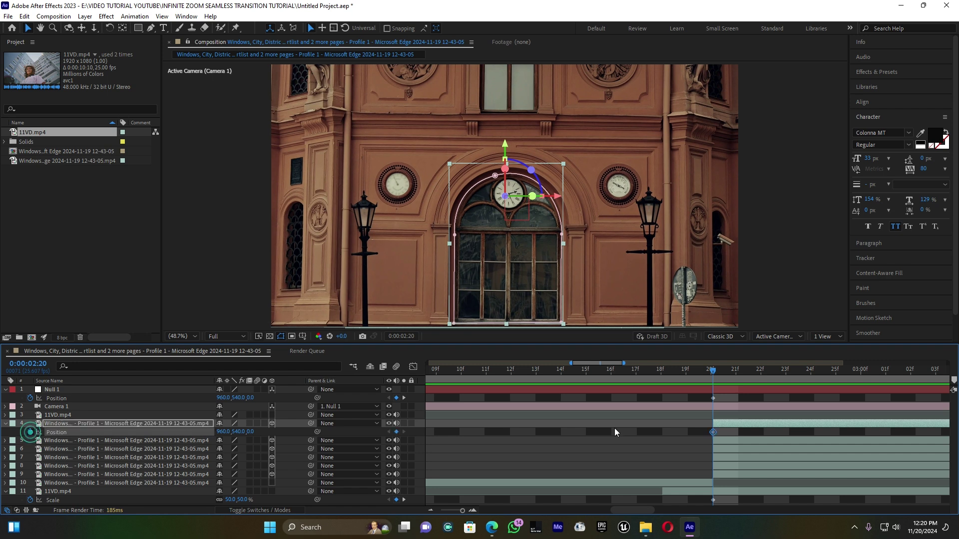
left_click_drag(714, 370, 890, 371)
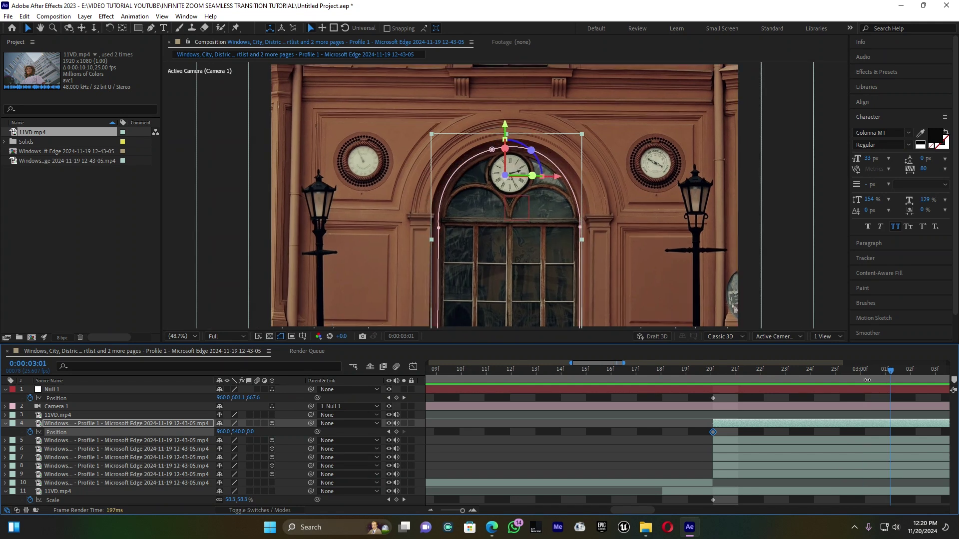
left_click_drag(237, 431, 586, 430)
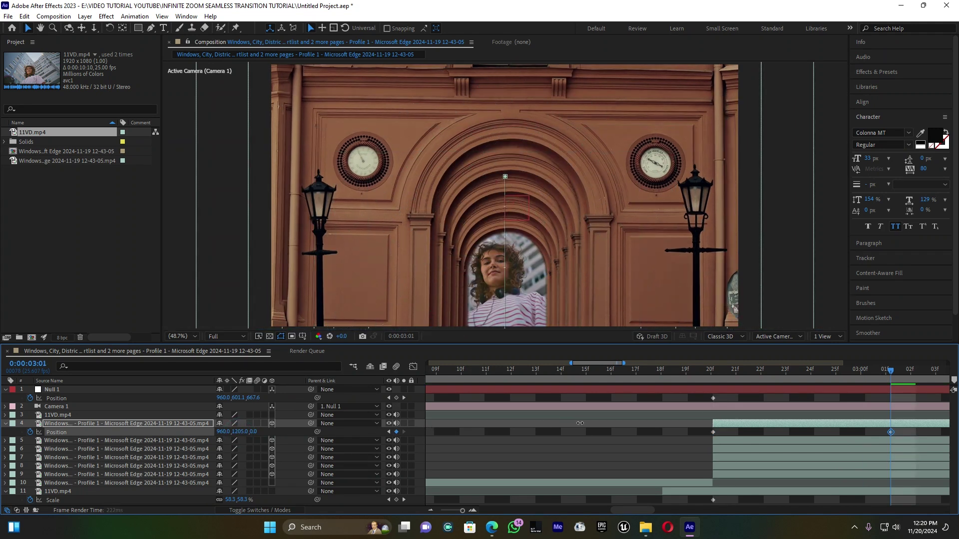
Preview the arch slide, delay layer 4's second Position keyframe slightly, and preview again.
left_click(672, 372)
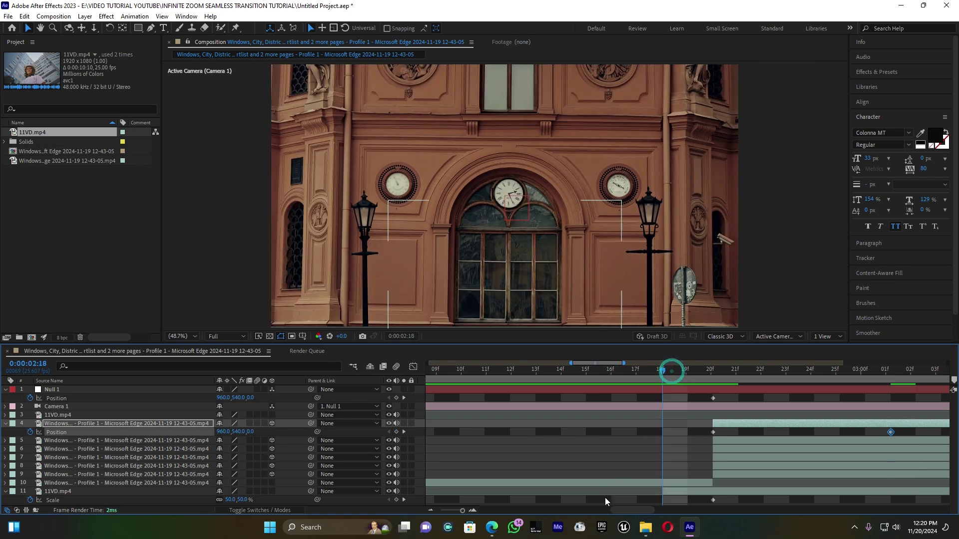
left_click_drag(463, 511, 441, 510)
key("space")
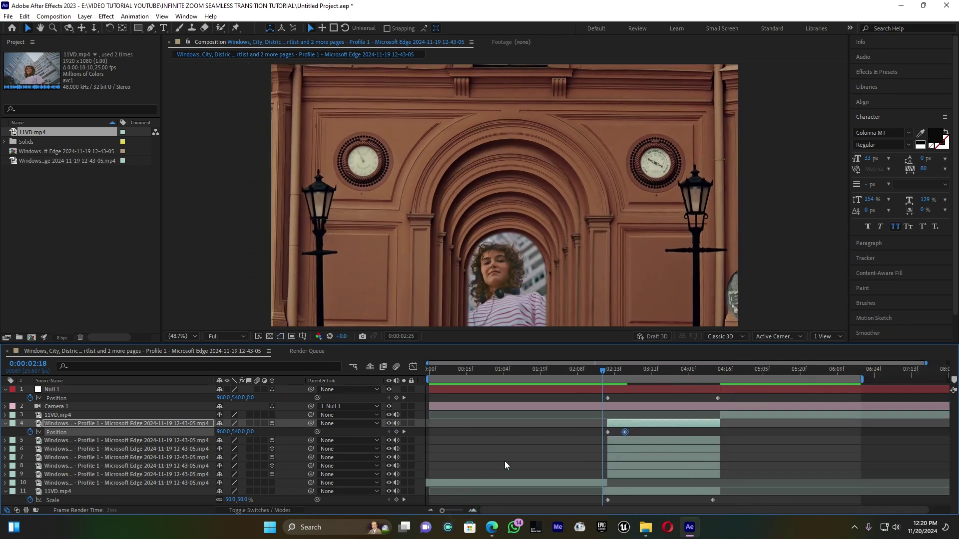
key("space")
left_click(578, 369)
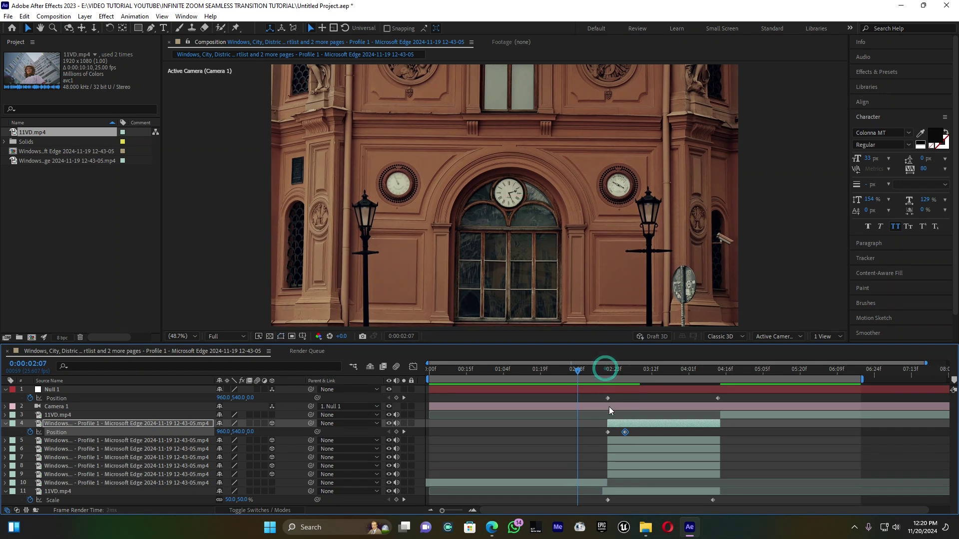
key("space")
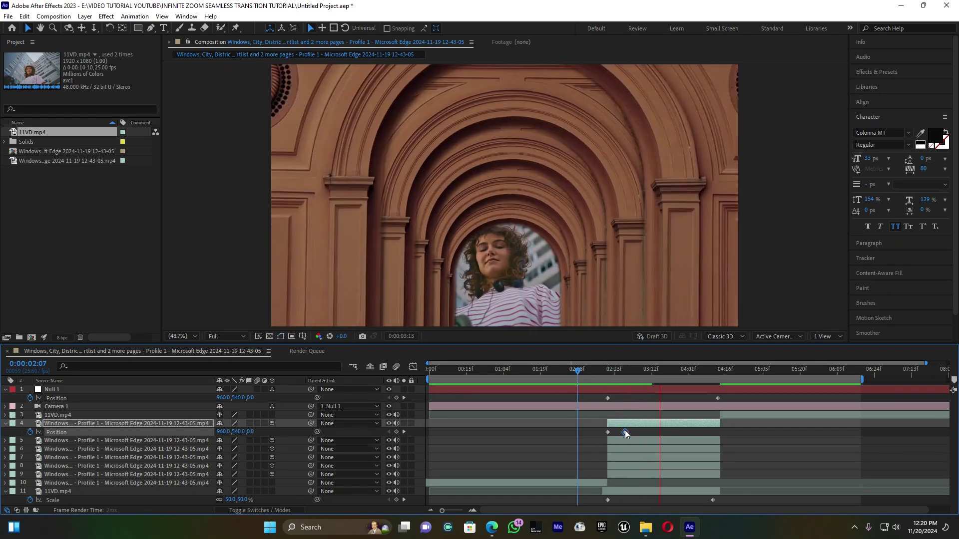
key("space")
left_click_drag(626, 432, 651, 432)
left_click(589, 370)
key("space")
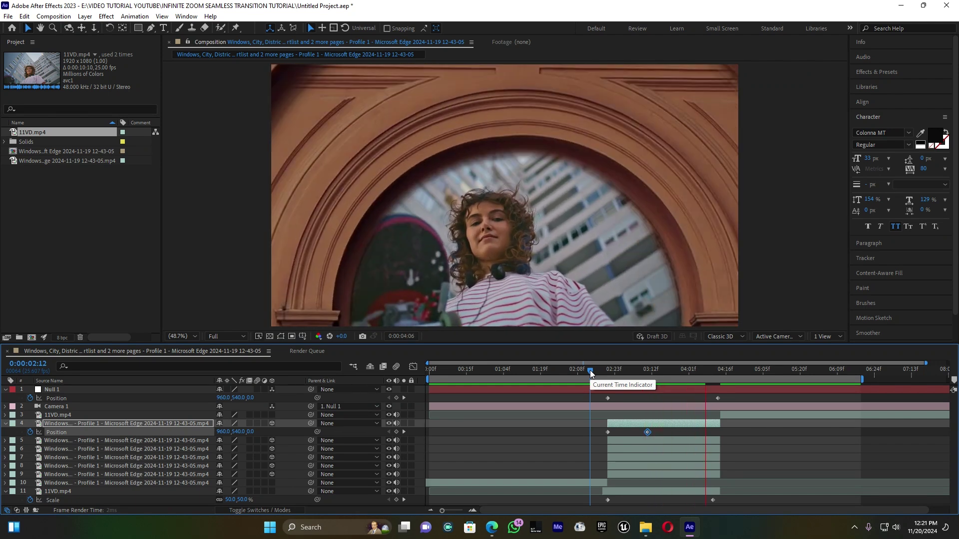
Preview from 02:07, then apply Easy Ease to both of Null 1's Position keyframes.
left_click_drag(589, 370, 576, 370)
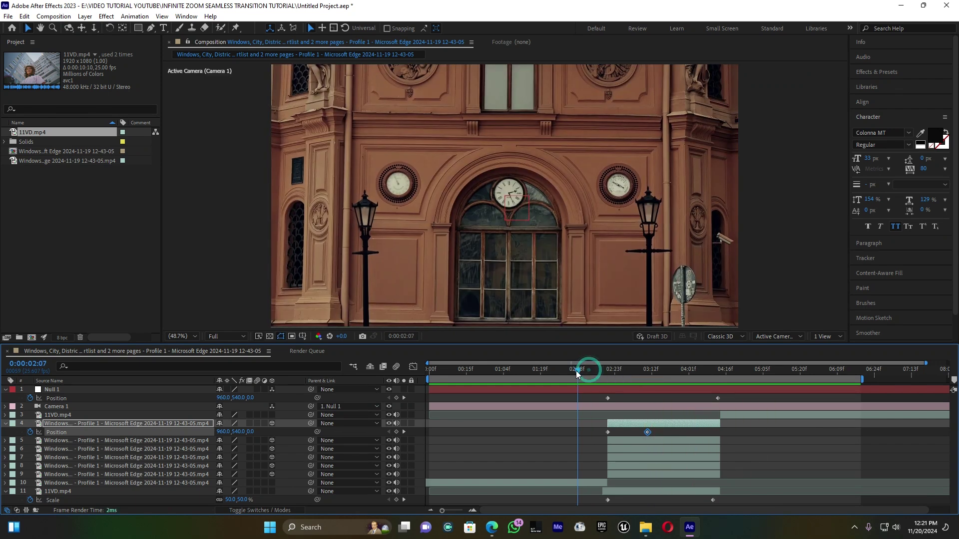
key("space")
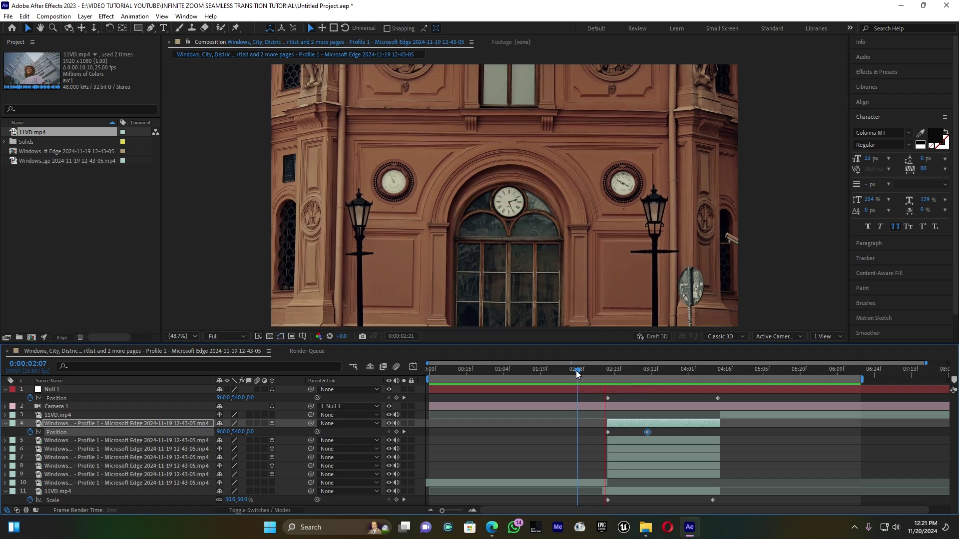
key("space")
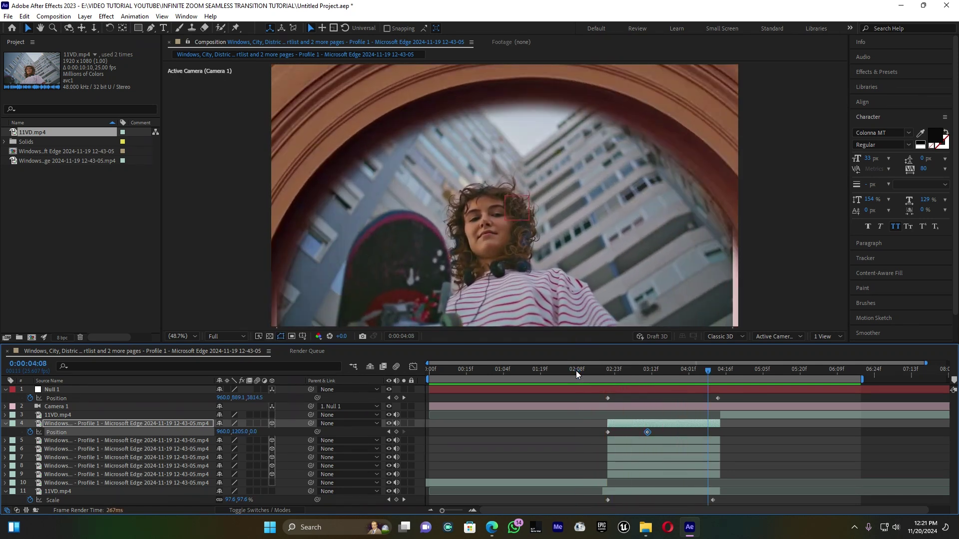
left_click(718, 398)
left_click(607, 398, "shift")
right_click(606, 399)
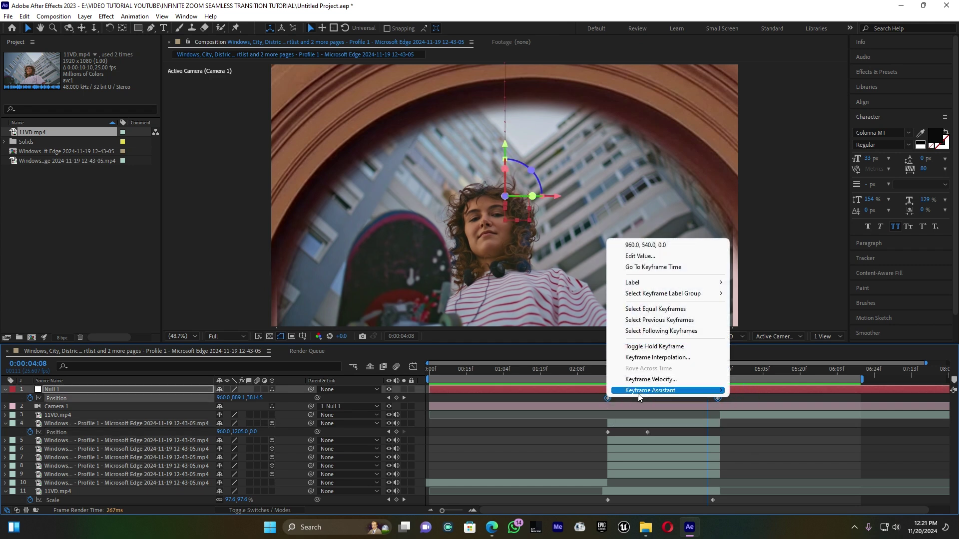
mouse_move(644, 390)
left_click(769, 424)
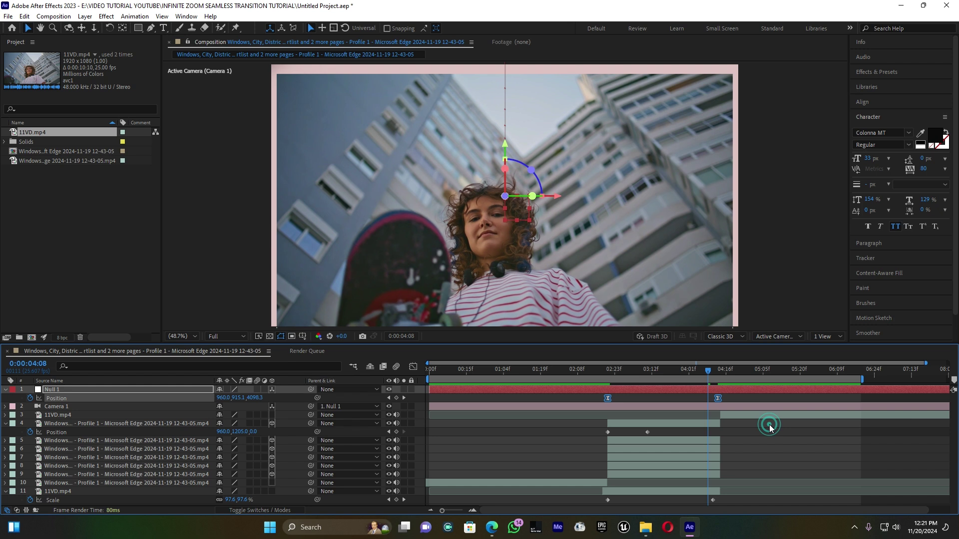
Check Null 1's speed graph, preview the eased zoom from 02:13, and select layer 4's Position keyframes.
left_click(412, 367)
left_click_drag(697, 488, 624, 484)
left_click(413, 367)
left_click(591, 373)
key("F2")
key("space")
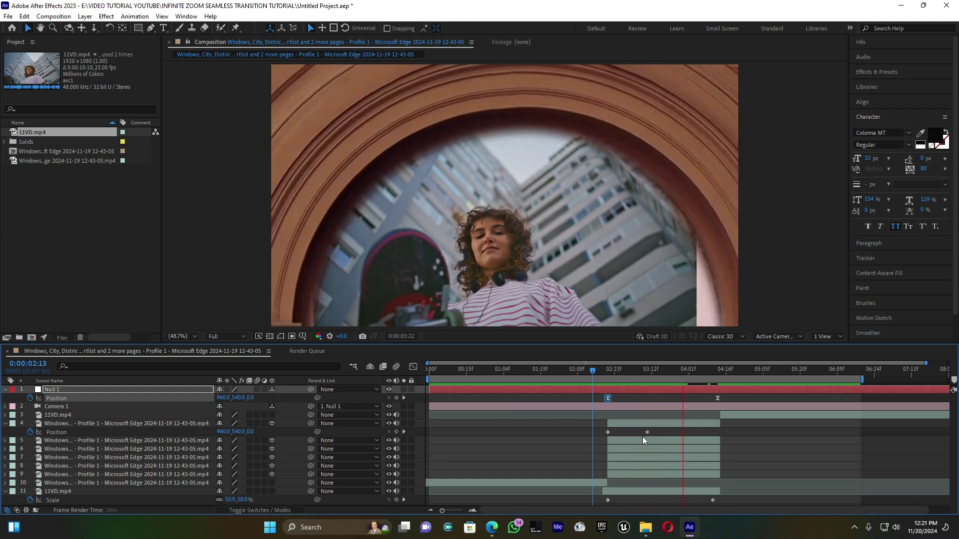
key("space")
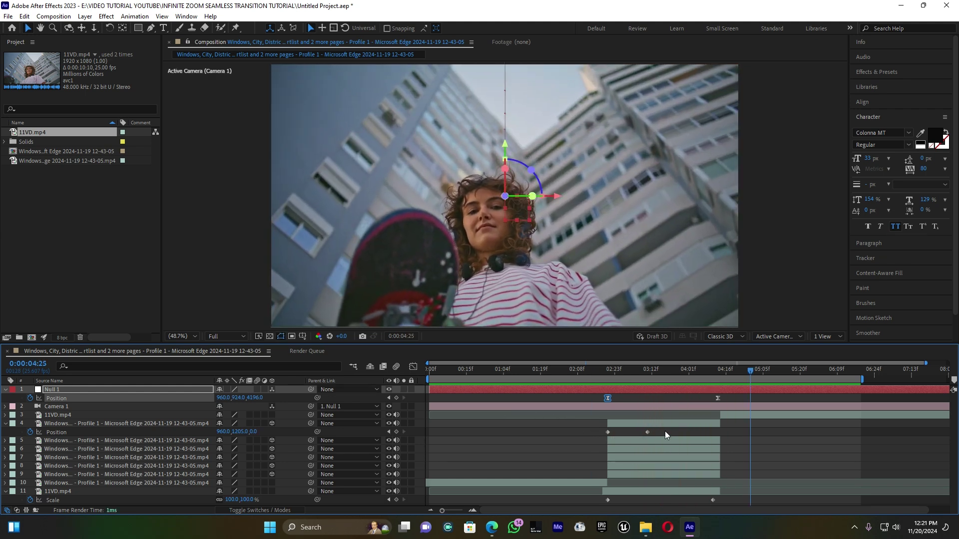
left_click_drag(664, 433, 606, 435)
Easy Ease layer 4's Position keyframes so their speed spikes early near 3000 px/sec.
right_click(605, 432)
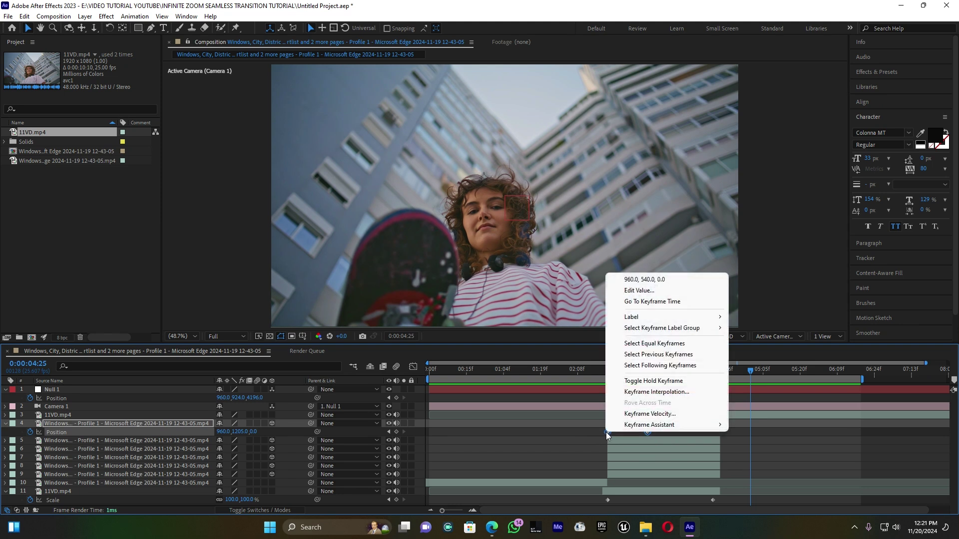
mouse_move(649, 425)
left_click(784, 359)
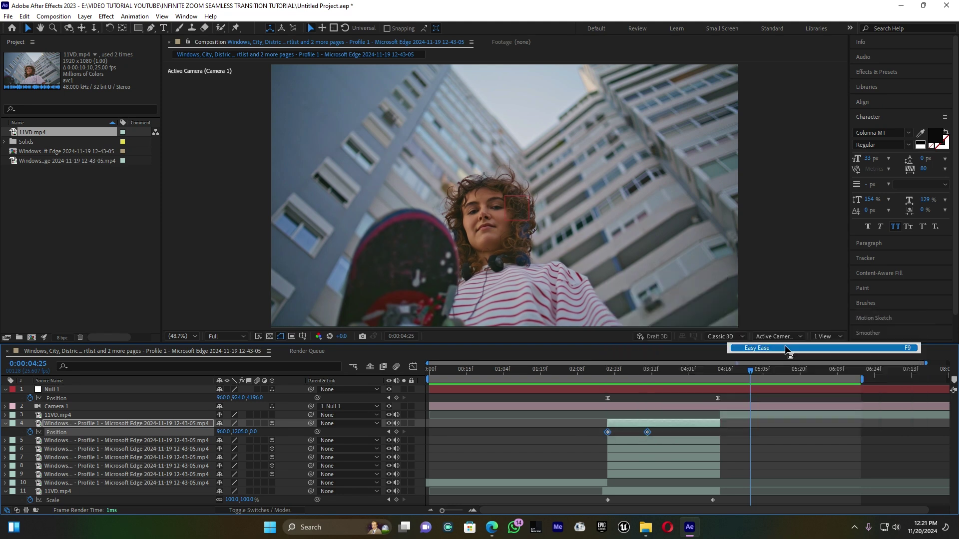
left_click(412, 368)
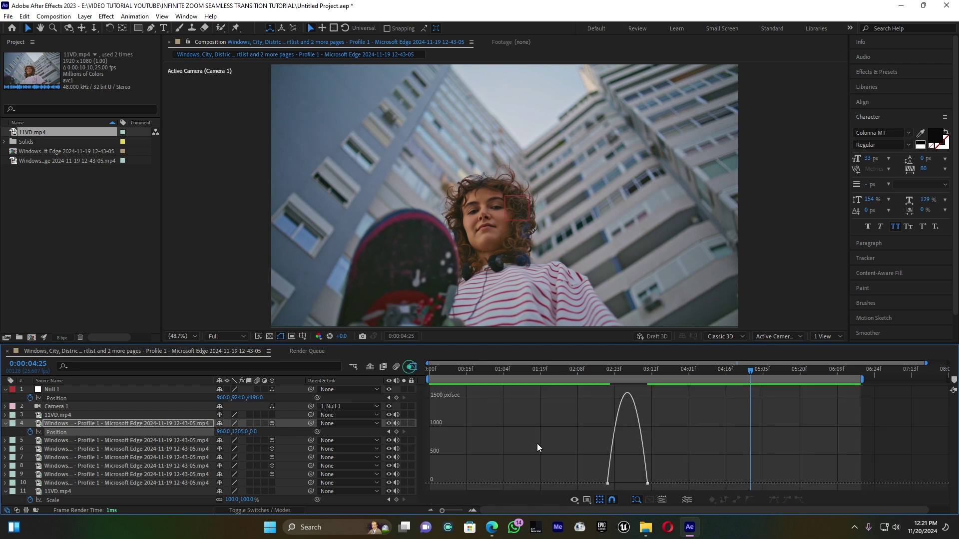
left_click_drag(576, 483, 628, 481)
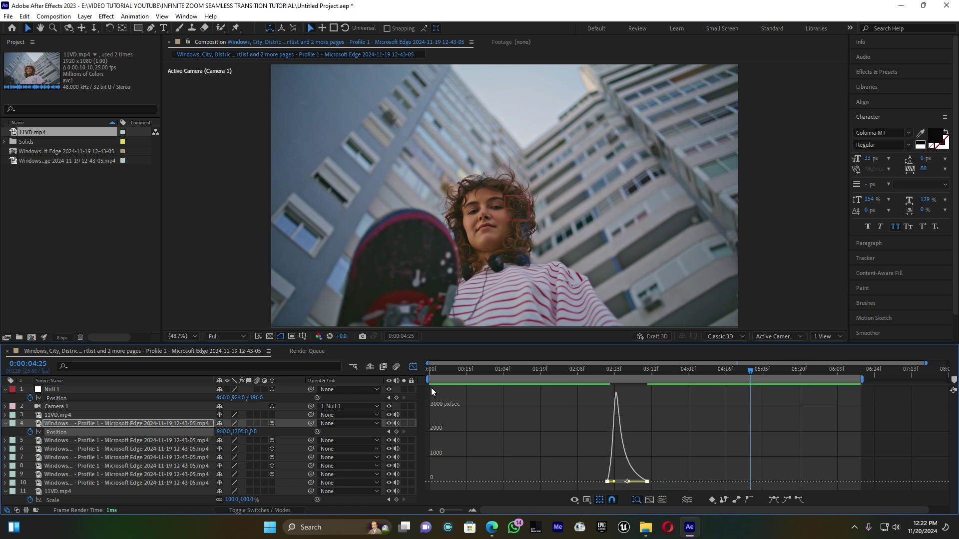
left_click(413, 368)
left_click(579, 373)
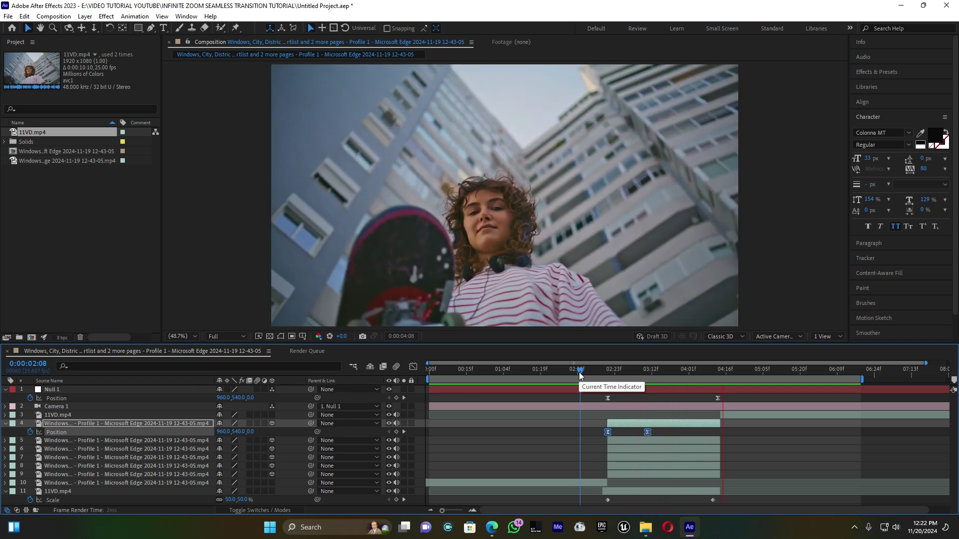
key("space")
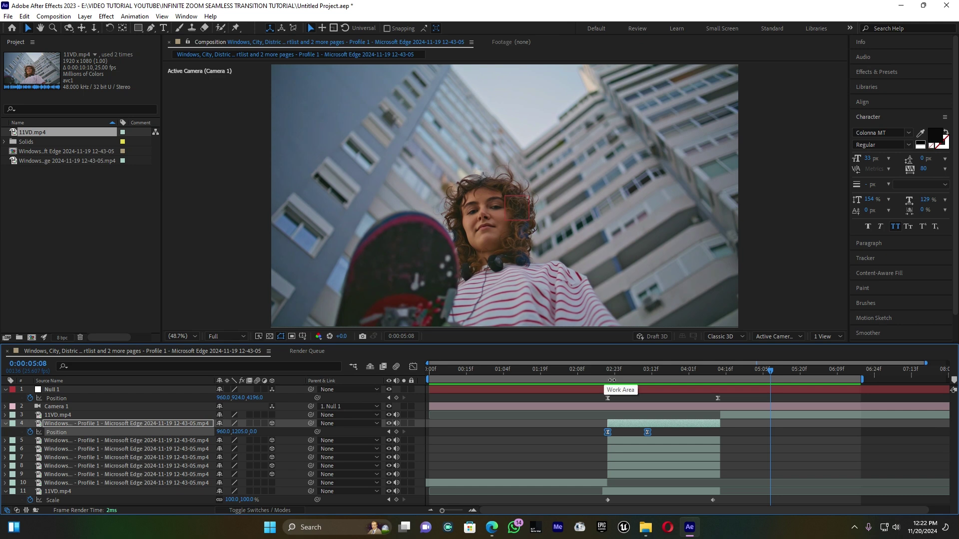
left_click(597, 370)
key("space")
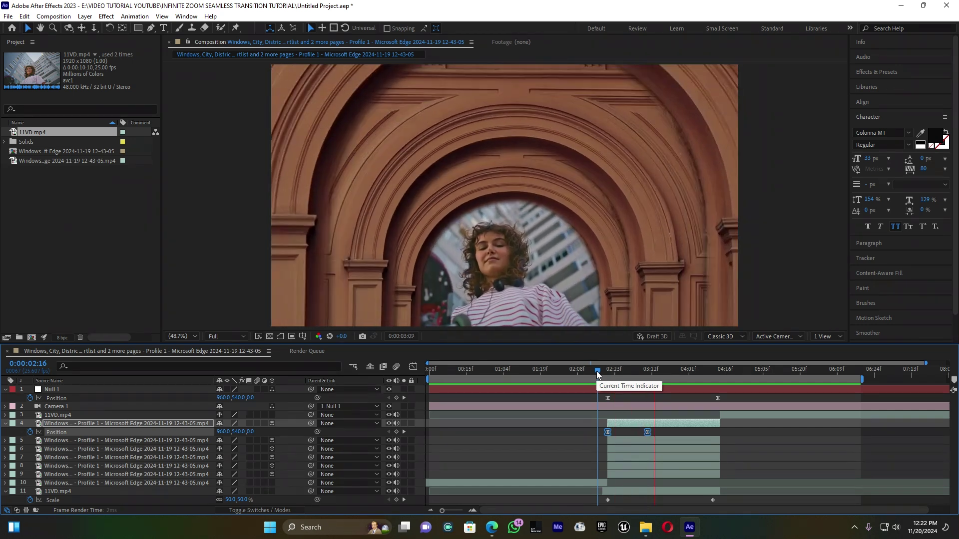
key("space")
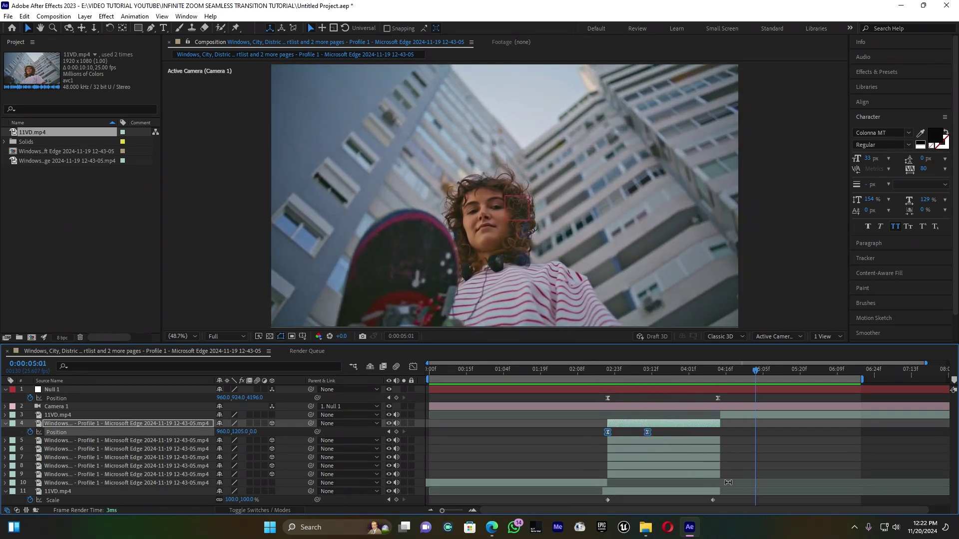
left_click_drag(730, 502, 600, 500)
Easy Ease 11VD.mp4's Scale keyframes, shifting influence so growth peaks early near 100 %/sec.
right_click(606, 500)
mouse_move(649, 493)
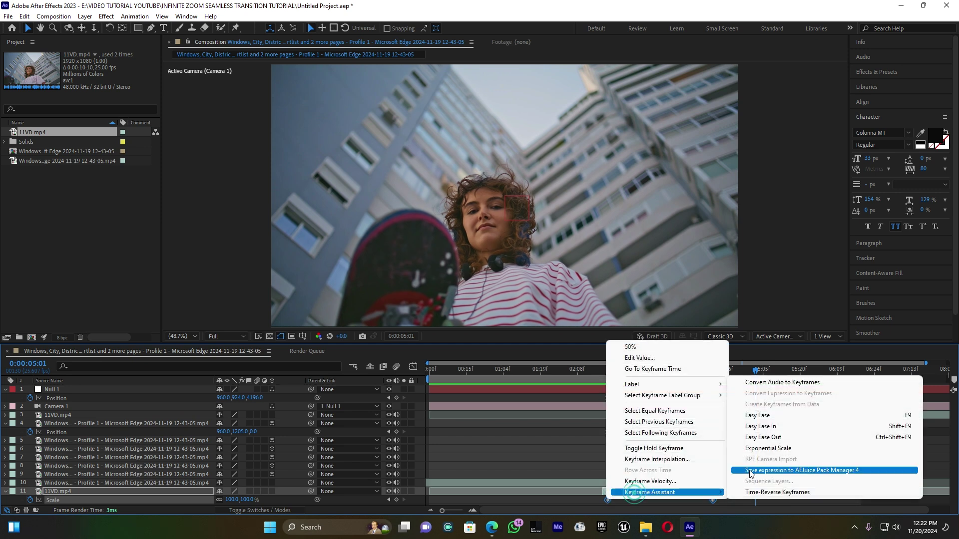
left_click(772, 418)
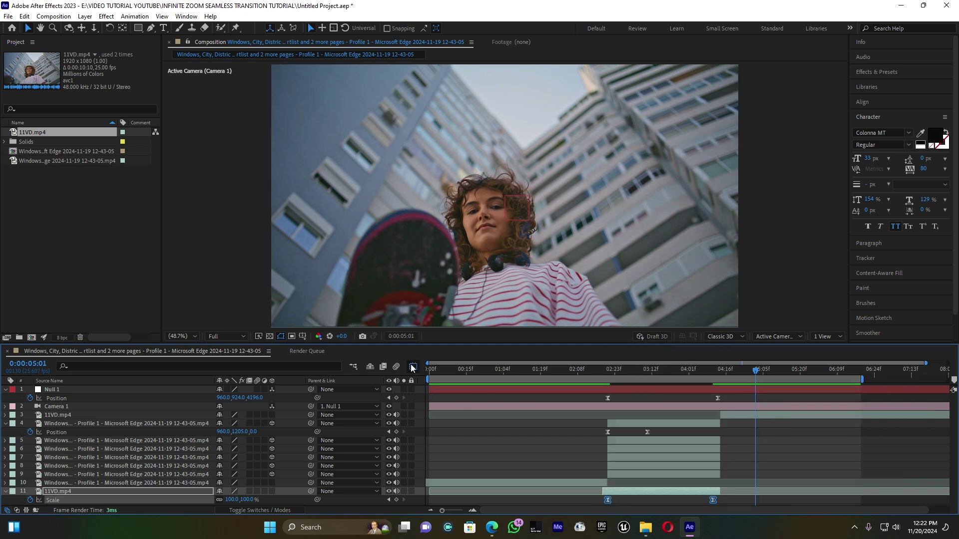
left_click(413, 368)
left_click_drag(735, 475, 605, 487)
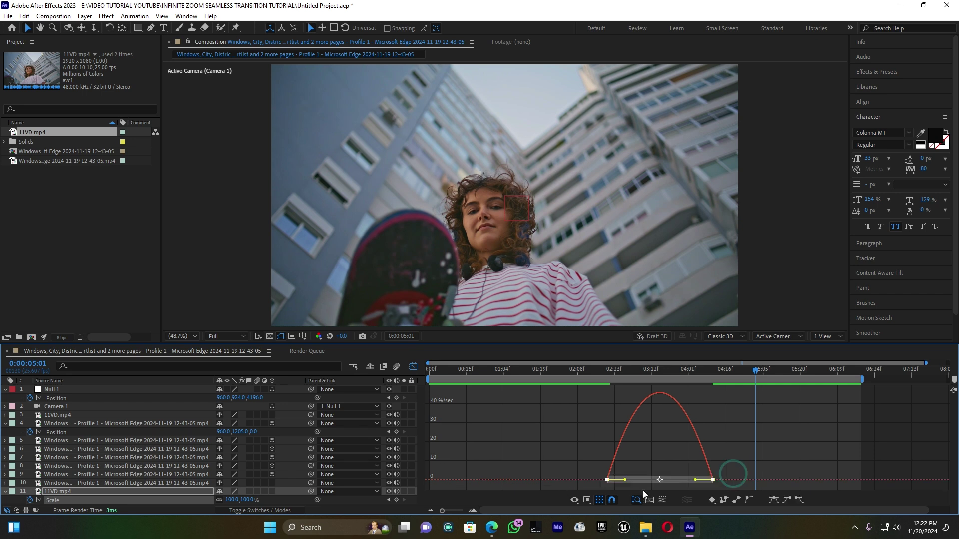
left_click_drag(695, 480, 660, 487)
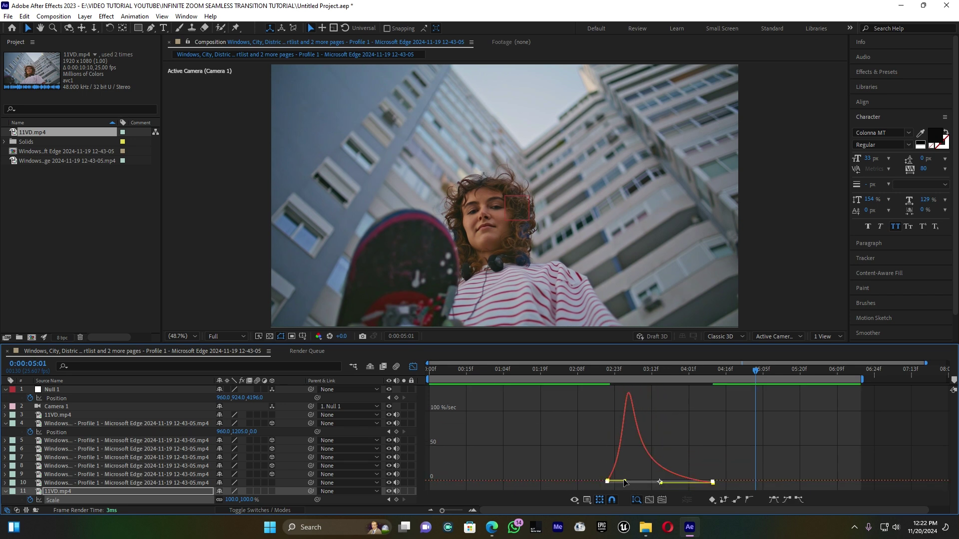
left_click(412, 368)
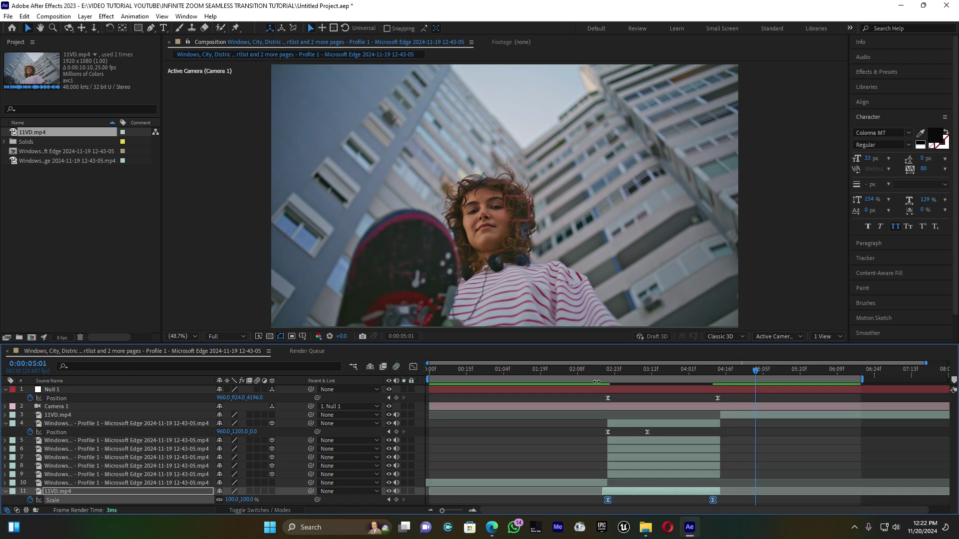
Preview the transition, then nudge layer 11's last Scale keyframe slightly earlier.
left_click(590, 373)
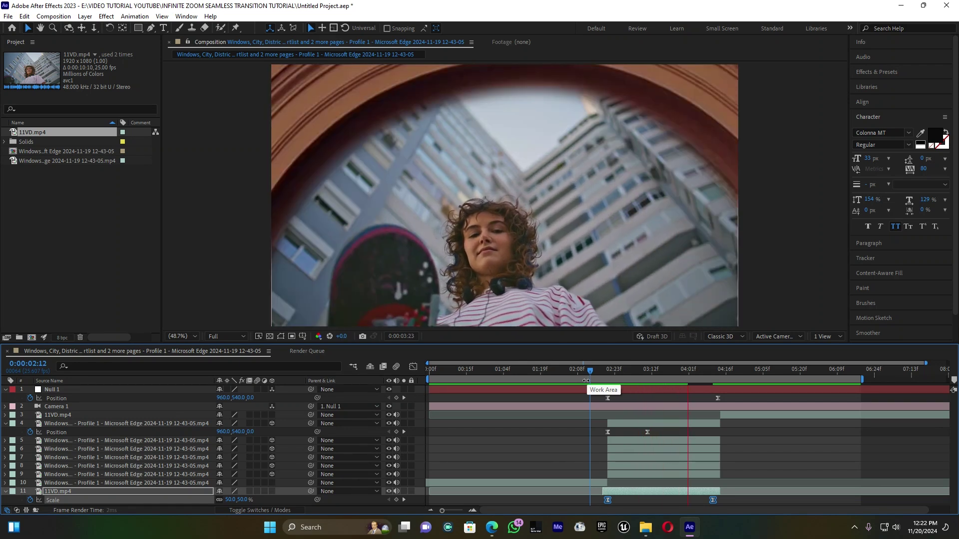
key("space")
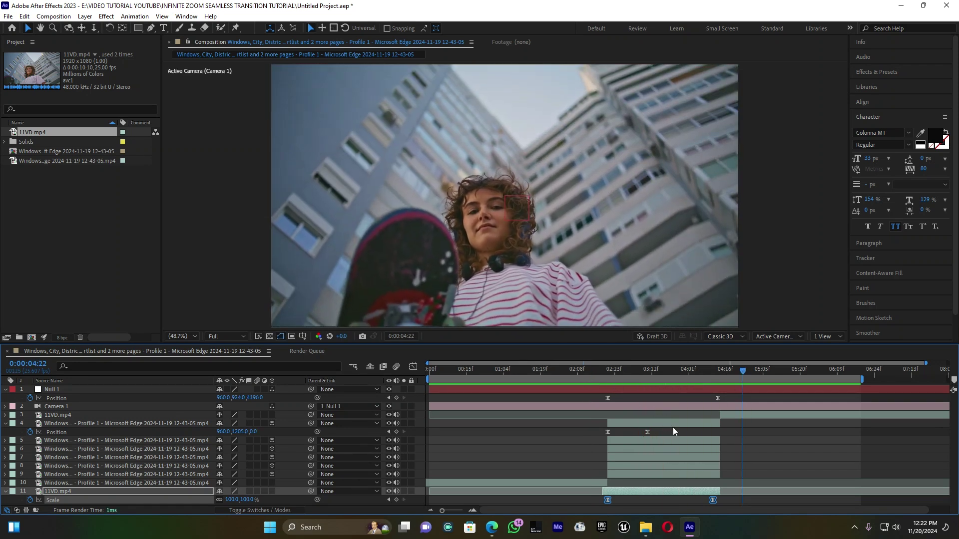
left_click(696, 500)
left_click_drag(711, 500, 701, 500)
Move 11VD.mp4's last Position keyframe to the same time as Scale, then preview the transition.
left_click(173, 490)
key("p")
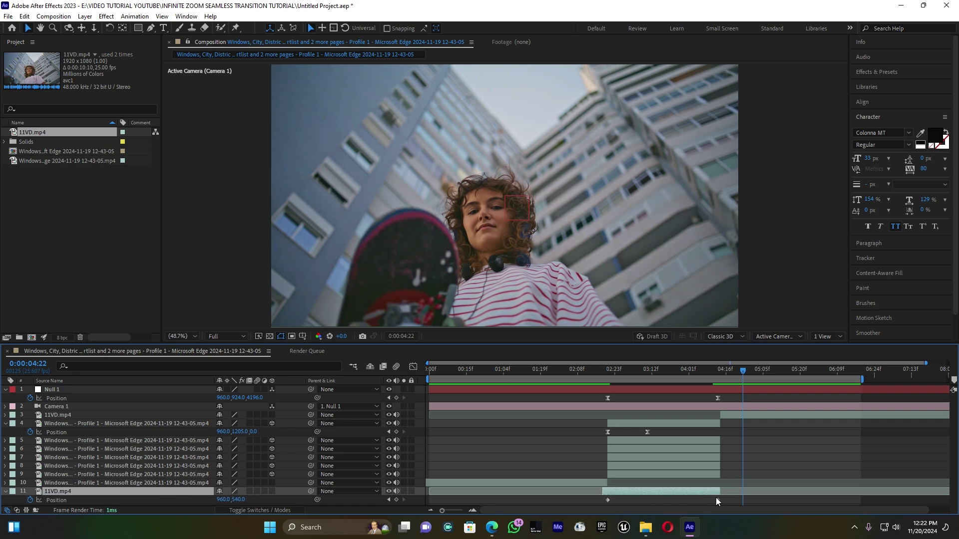
left_click_drag(717, 500, 702, 500)
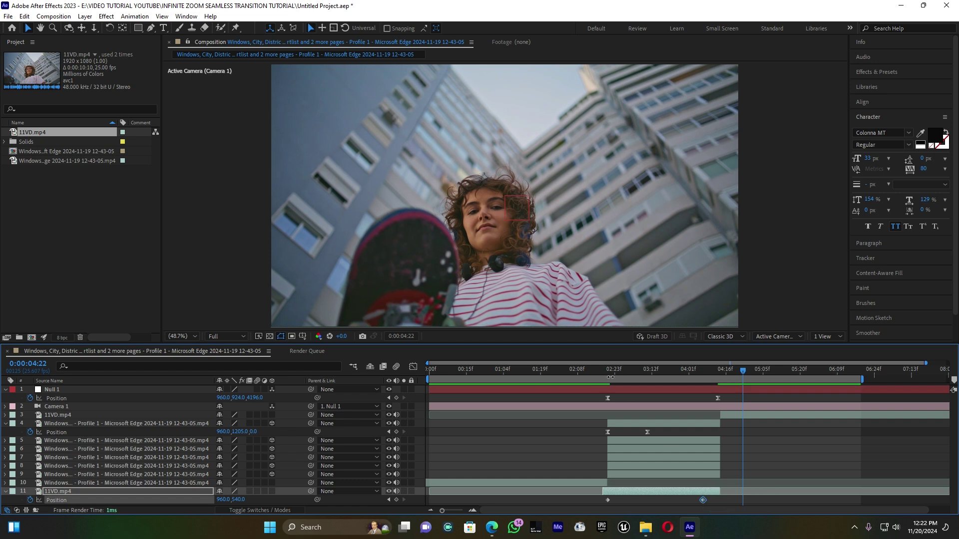
left_click(598, 370)
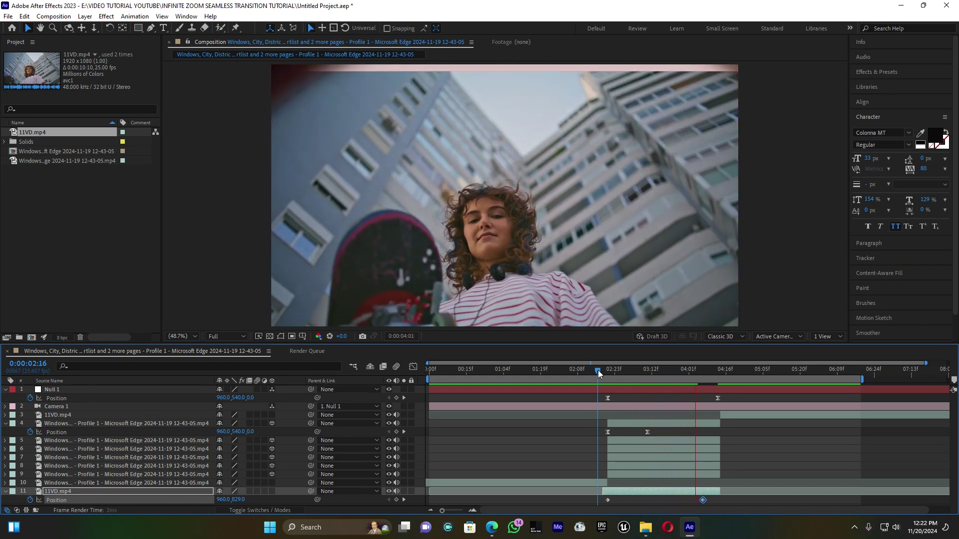
key("space")
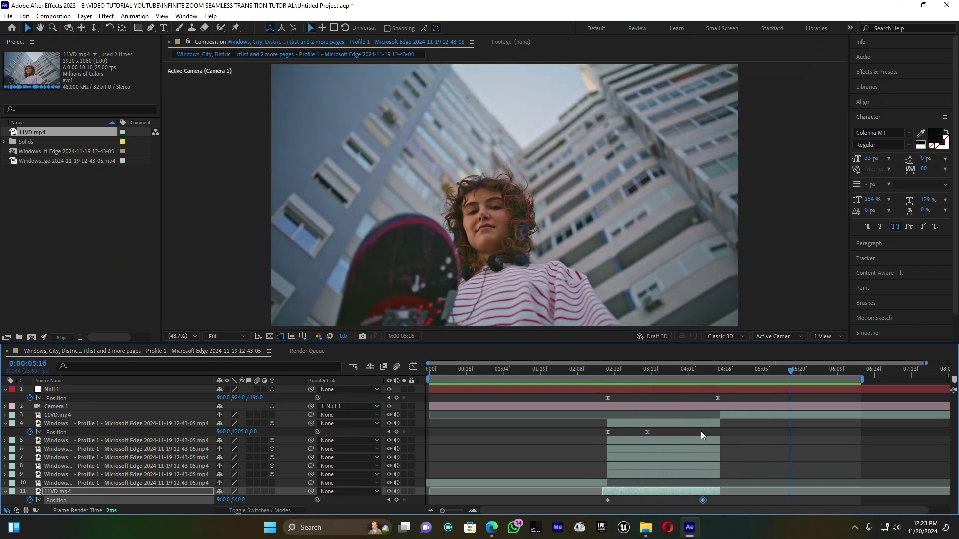
Apply Easy Ease to the 11VD.mp4 layer's Position keyframes.
right_click(608, 500)
mouse_move(646, 491)
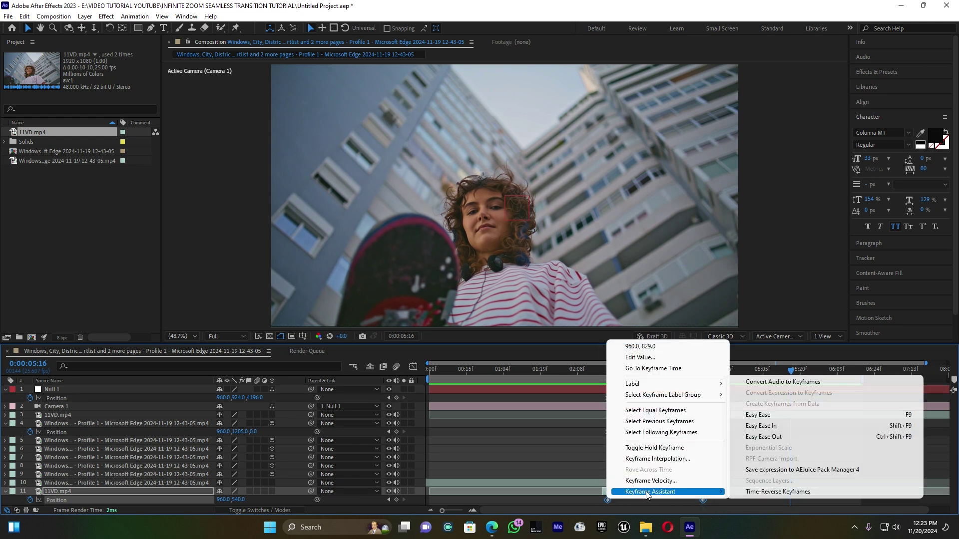
left_click(767, 416)
left_click(767, 417)
Reshape the Position speed graph so movement peaks early near 450 px/sec, then tapers.
left_click(413, 367)
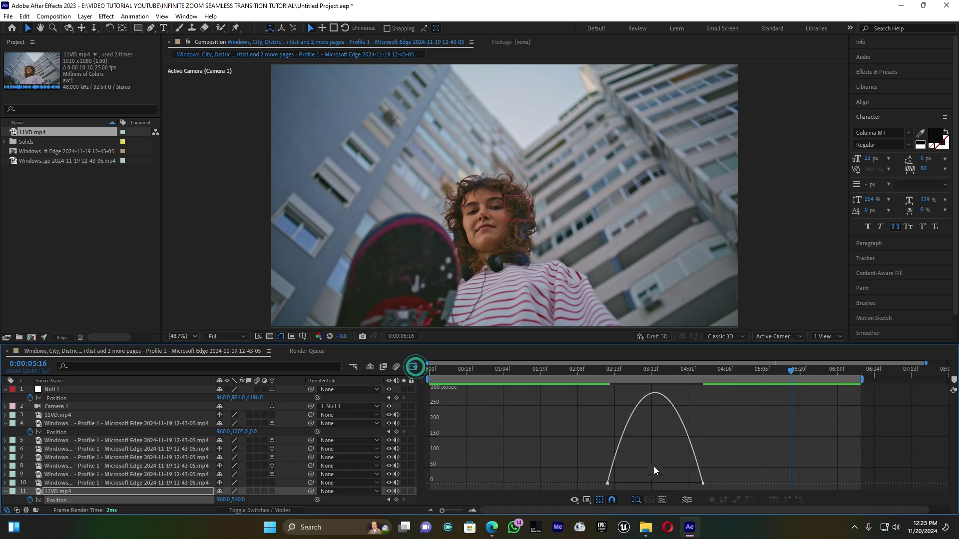
left_click_drag(600, 483, 573, 489)
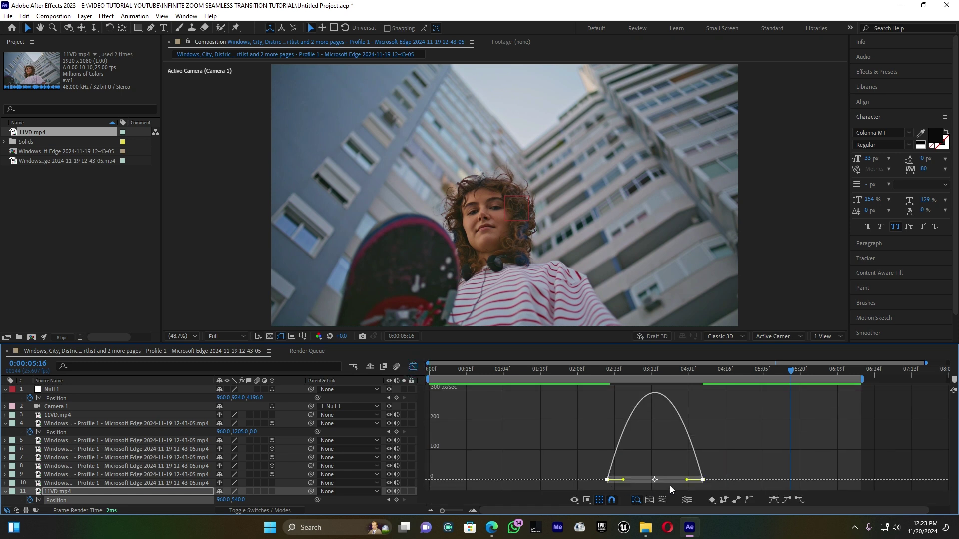
left_click_drag(687, 481, 627, 481)
left_click(413, 366)
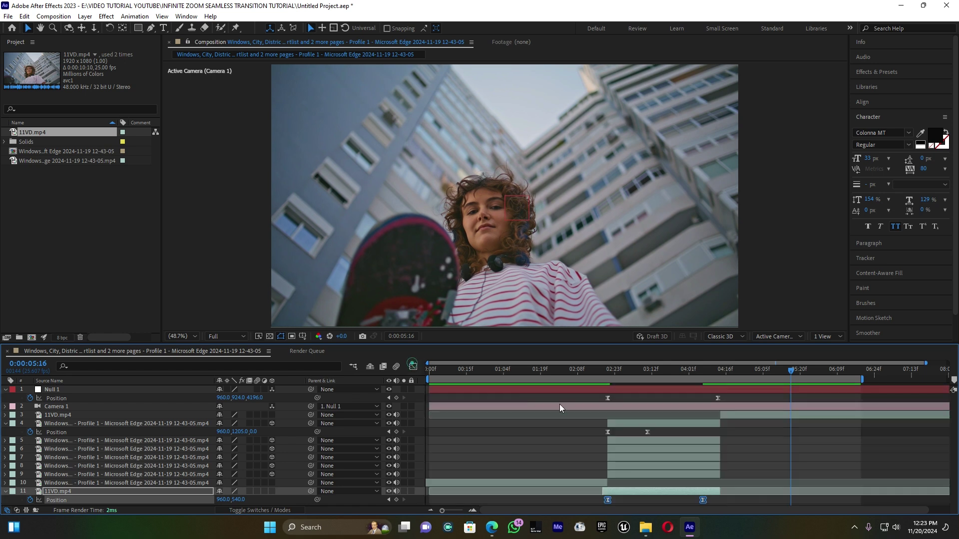
left_click(585, 369)
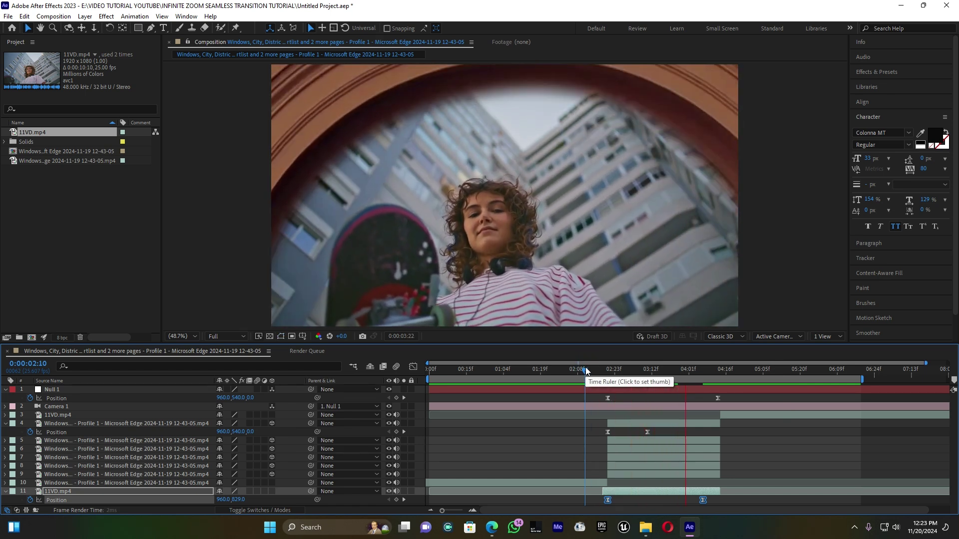
key("space")
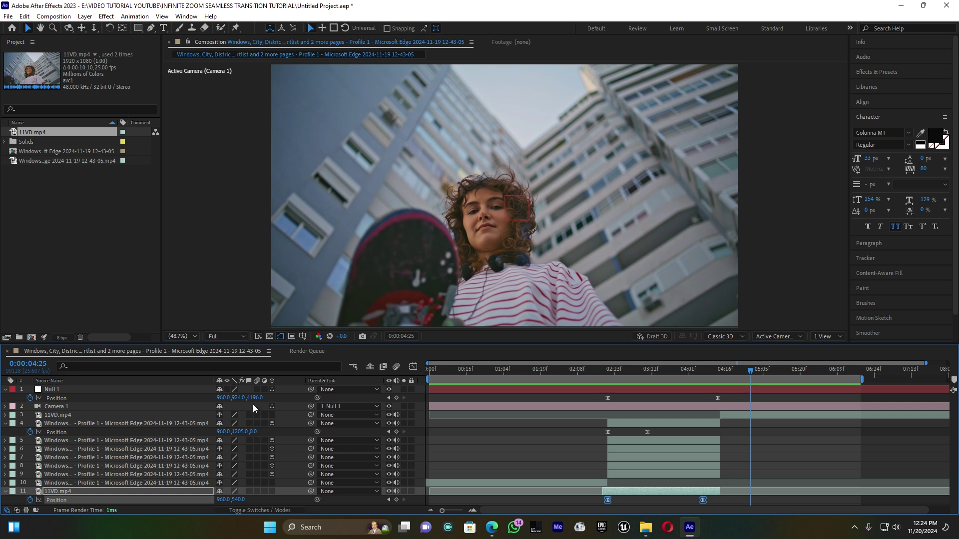
Collapse the open Position properties and enable Motion Blur on layers 3 through 11.
left_click(6, 390)
left_click(6, 416)
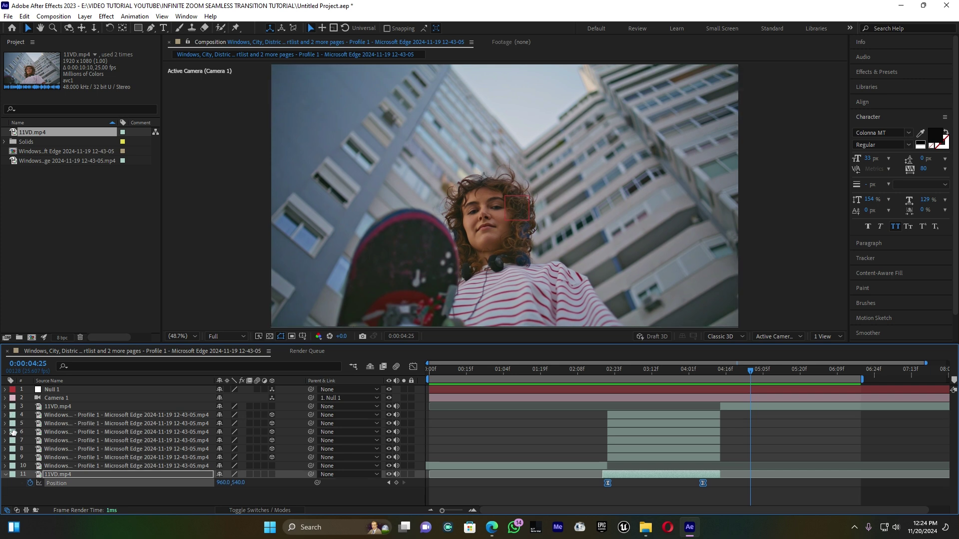
left_click(6, 474)
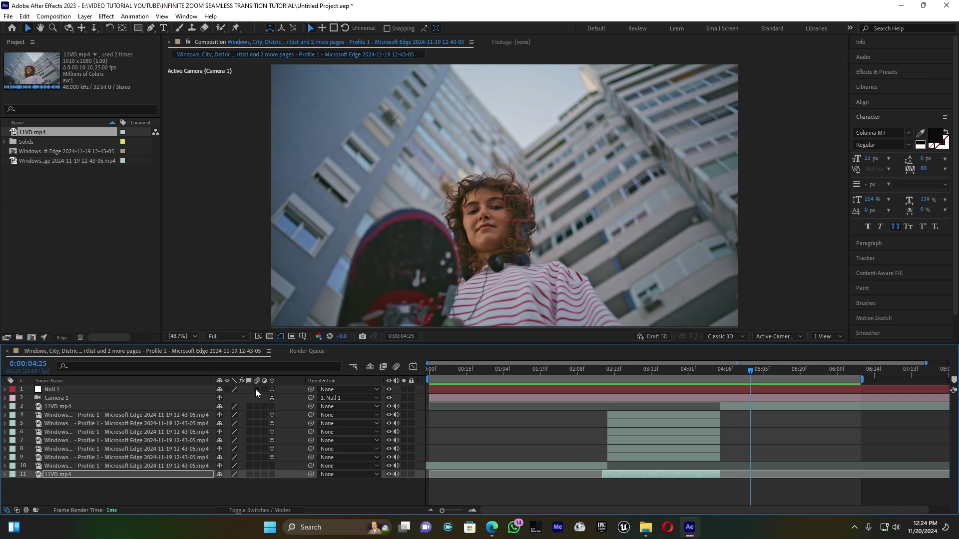
left_click_drag(258, 406, 259, 474)
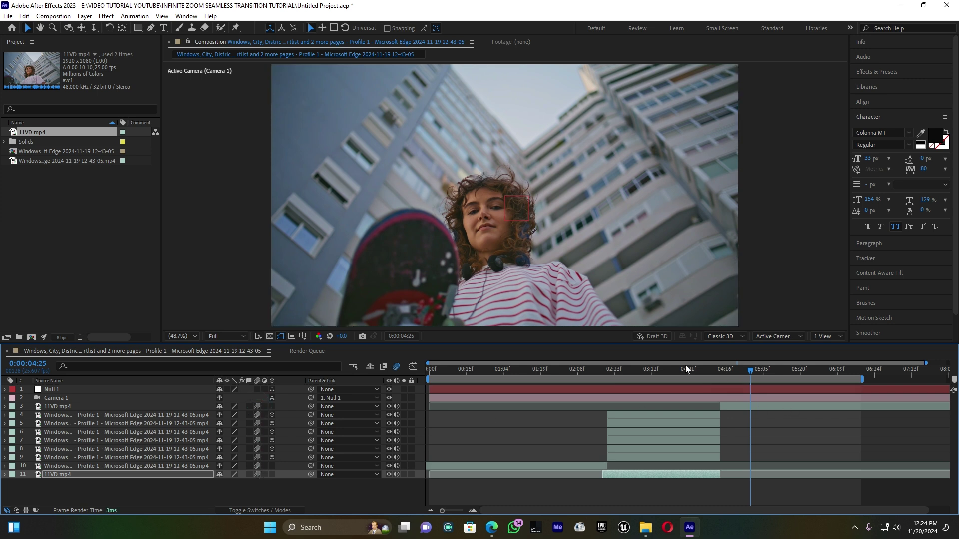
Enable motion blur on Null 1 and move to 0:00:02:12, where the transition starts.
left_click(662, 373)
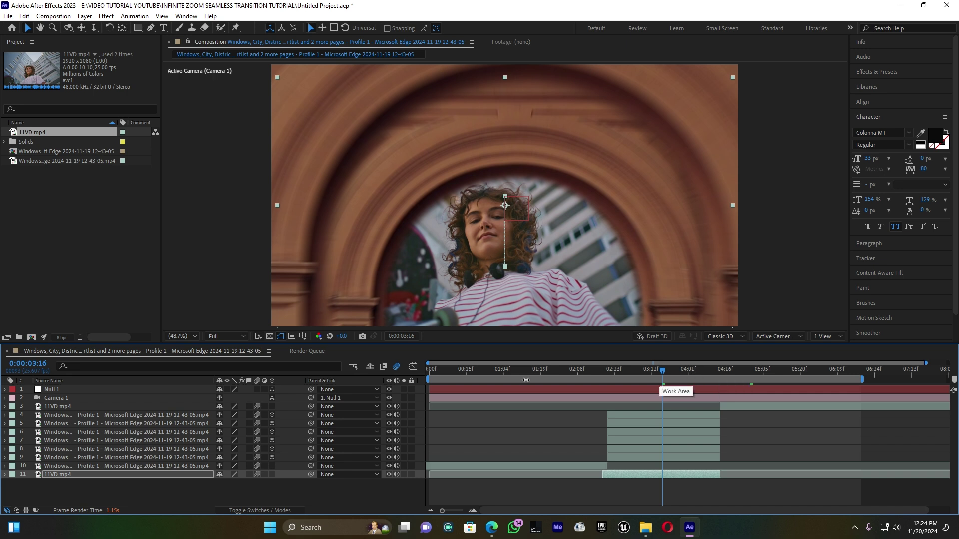
left_click(257, 389)
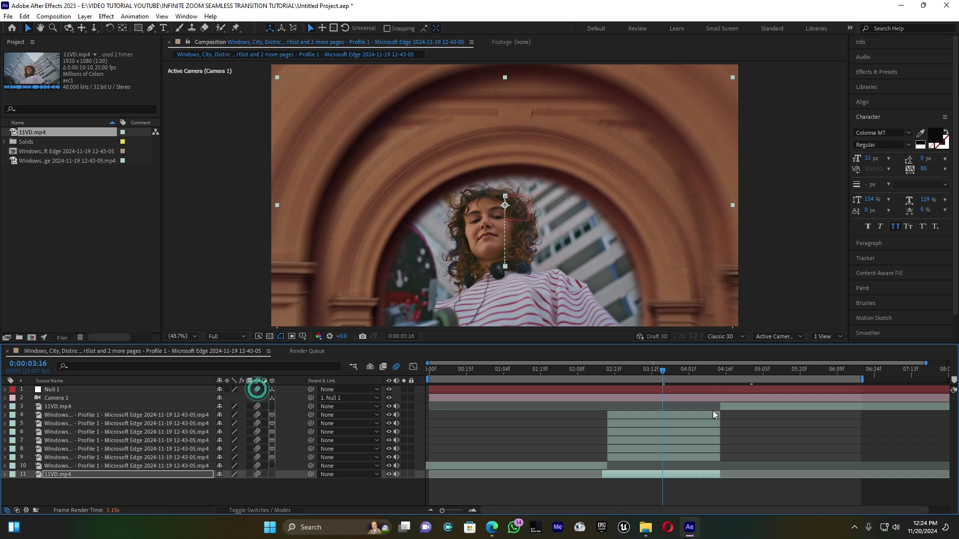
left_click(587, 369)
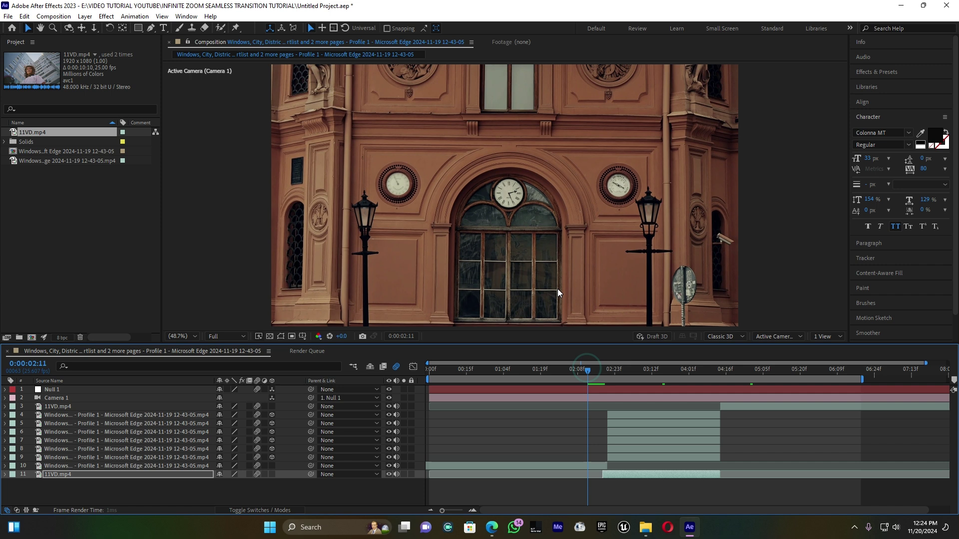
left_click(590, 370)
Preview the motion-blurred zoom through the arches into the 11VD.mp4 clip.
key("space")
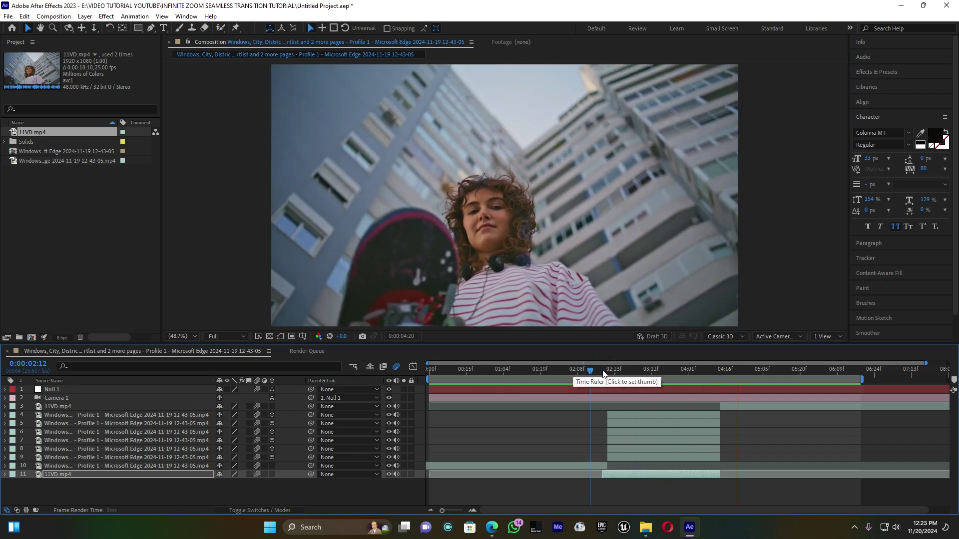
left_click(587, 370)
left_click(577, 370)
key("space")
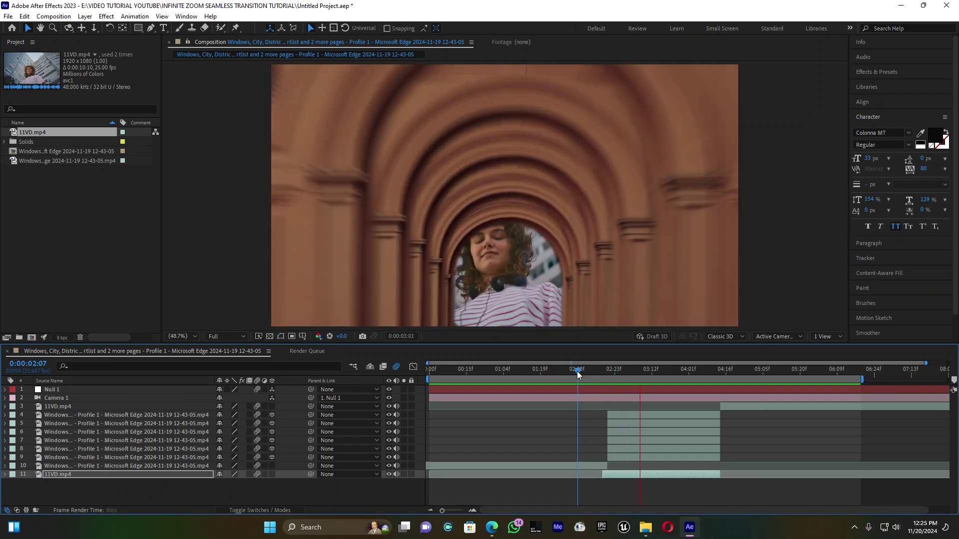
left_click(601, 370)
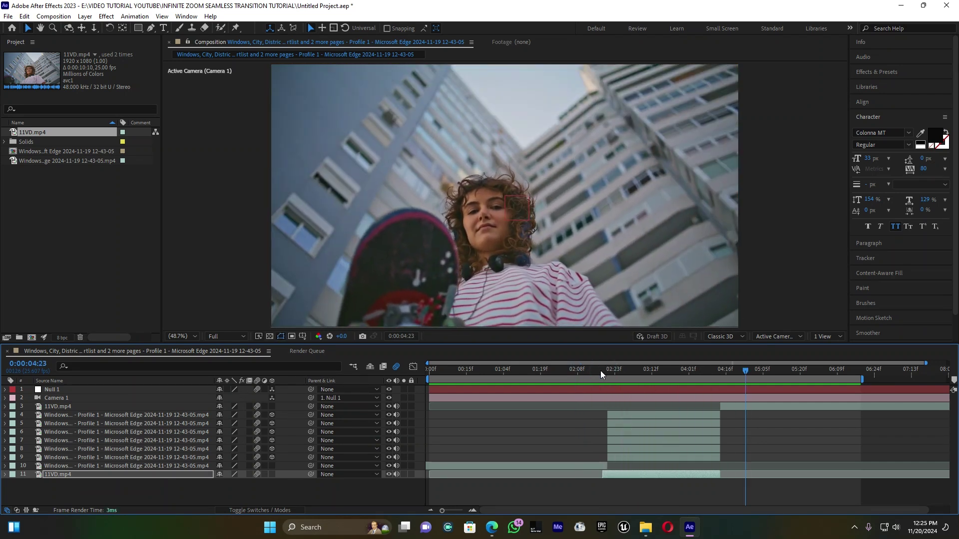